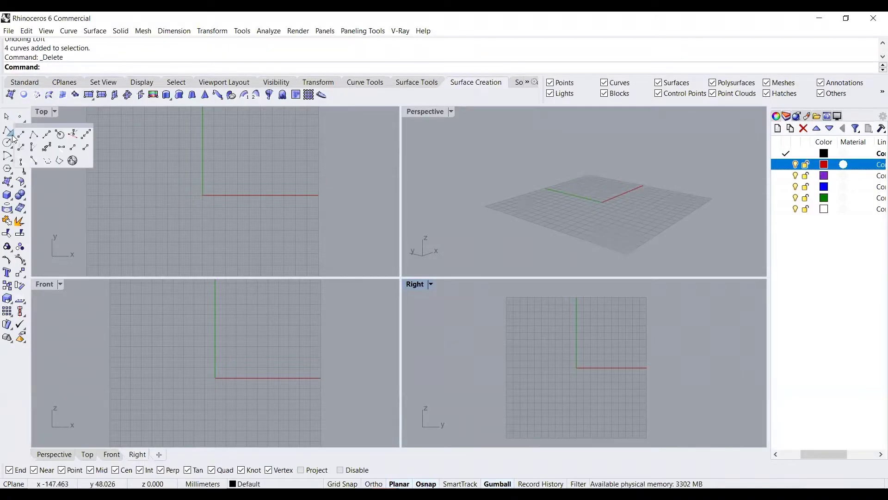
Step: Draw a vertical line about 40 mm long in the Front view, on the negative X side of the origin
click(20, 134)
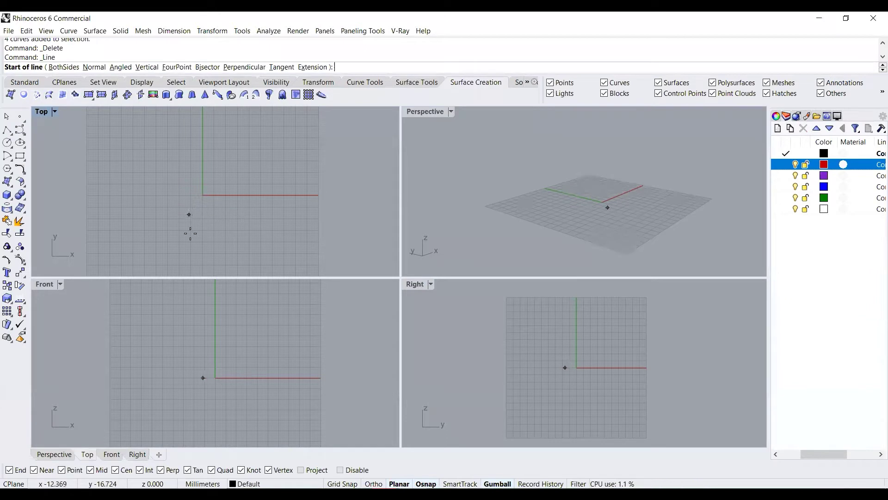
scroll(180, 373, up, 5)
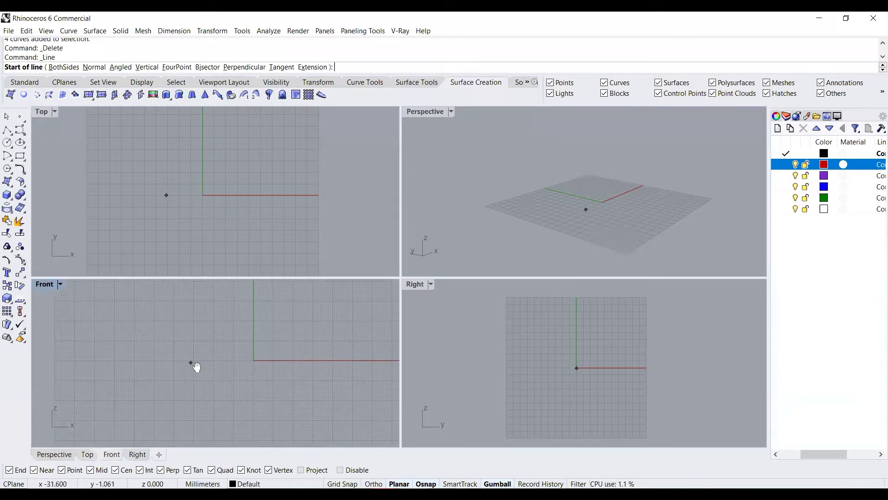
click(222, 315)
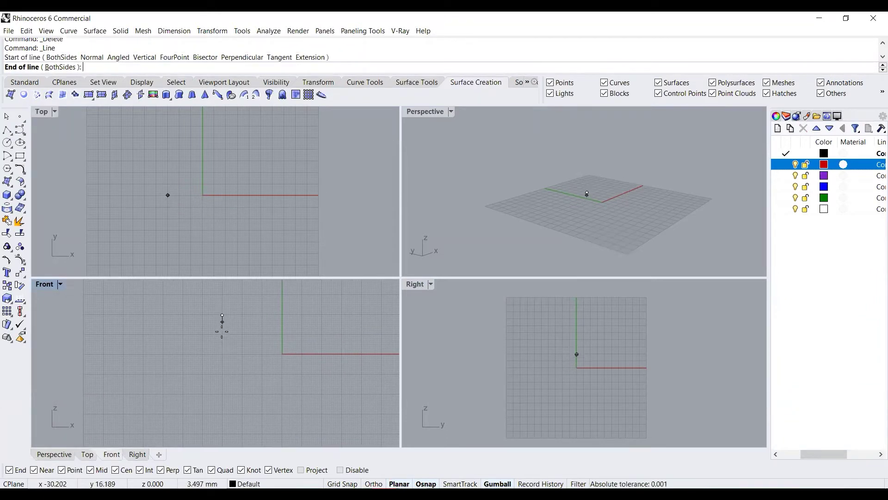
click(222, 395)
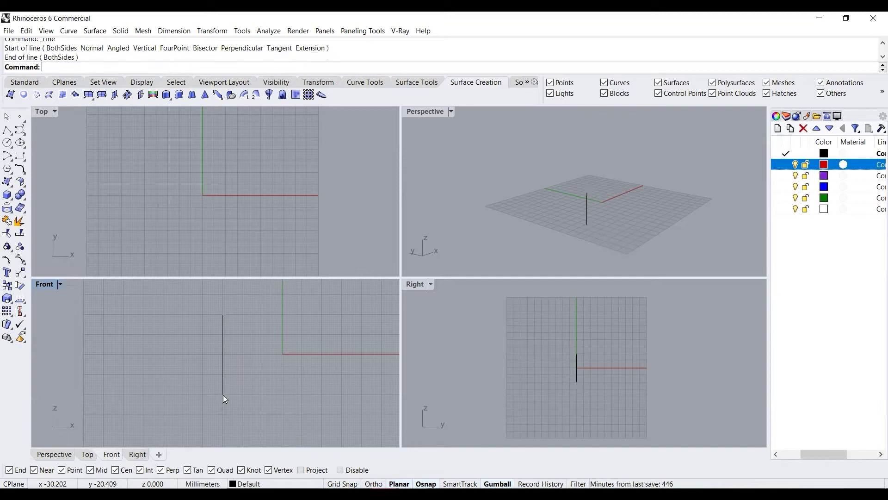
Step: Move the vertical line farther from the origin in the negative X direction
scroll(214, 366, down, 1)
click(219, 359)
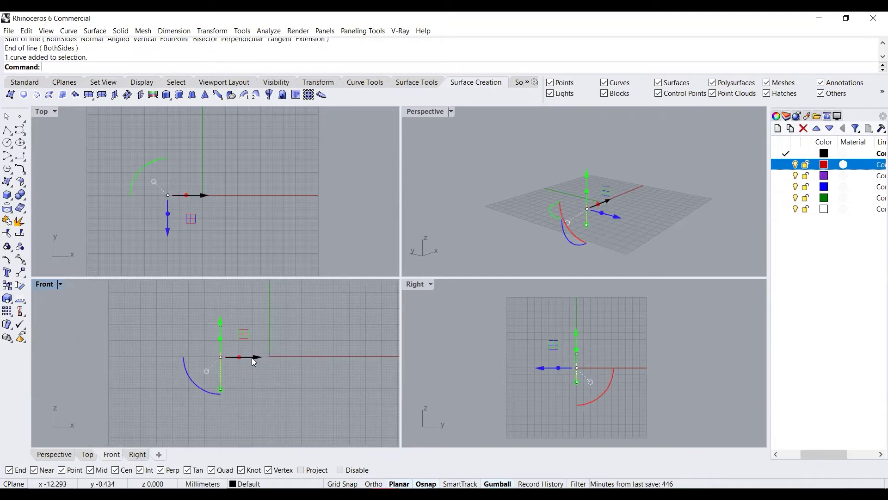
drag(252, 357, 237, 362)
click(241, 365)
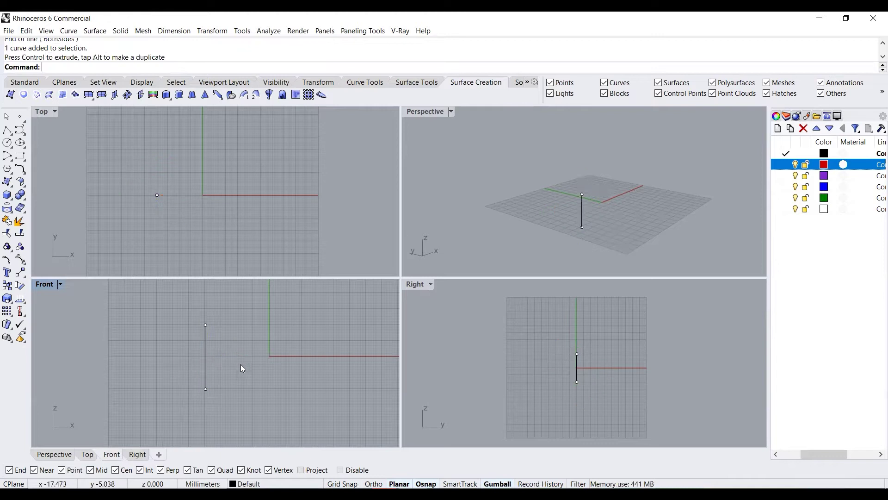
Step: Polar-array the line into 4 items over 360 degrees, with the centre snapped to the origin in the Top view
click(205, 352)
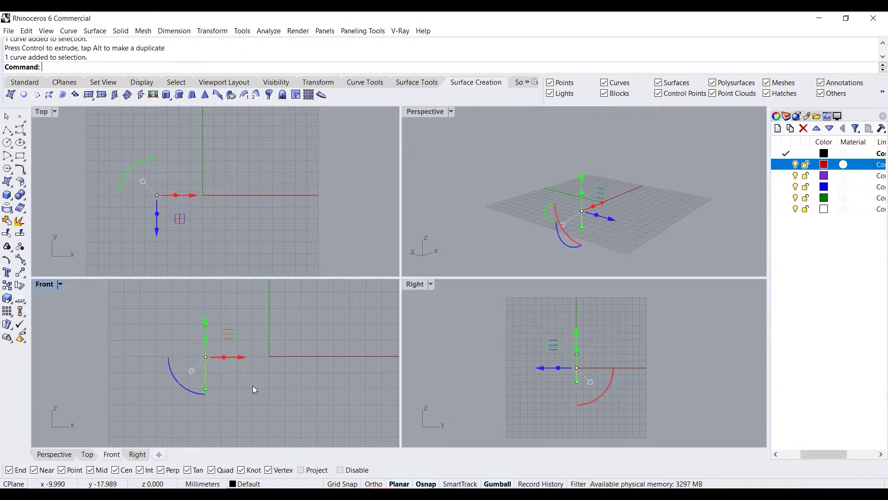
text(ArrayPolar)
key(Return)
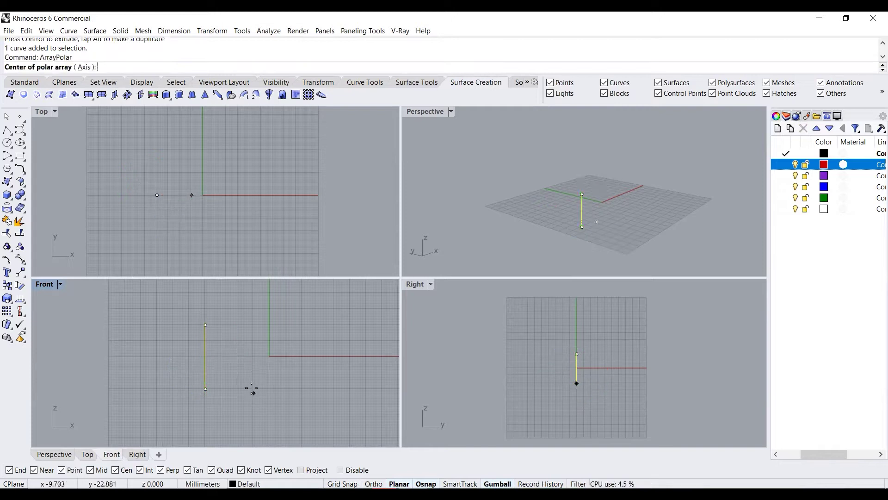
scroll(197, 197, up, 3)
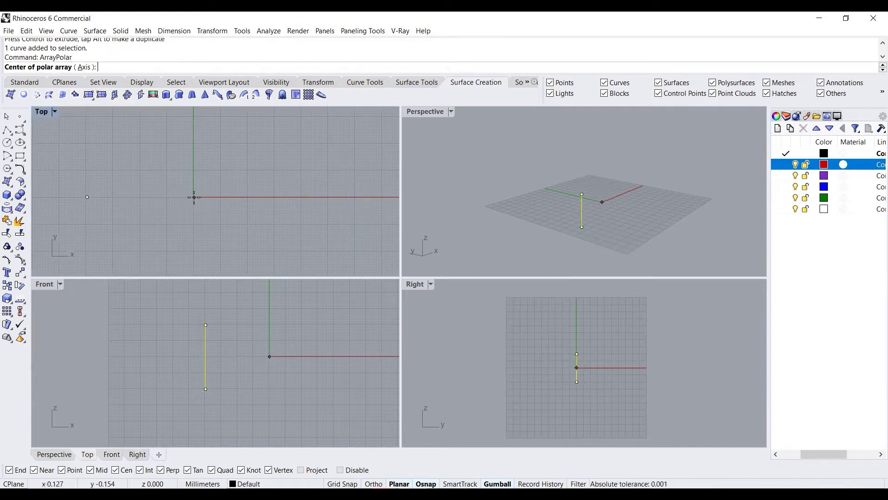
scroll(192, 198, up, 2)
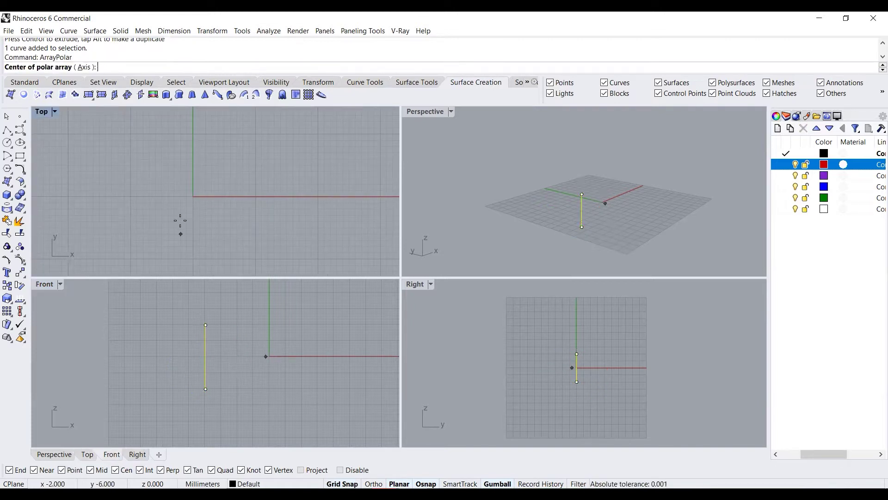
click(193, 197)
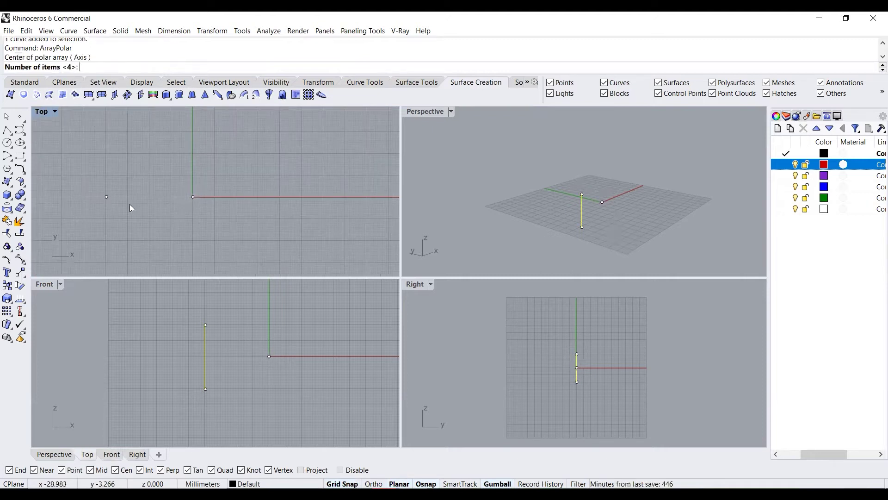
key(Return)
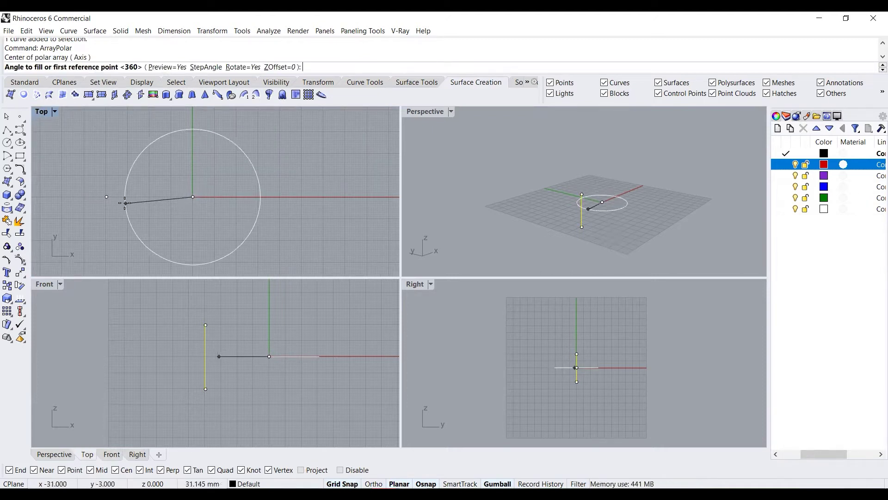
click(106, 196)
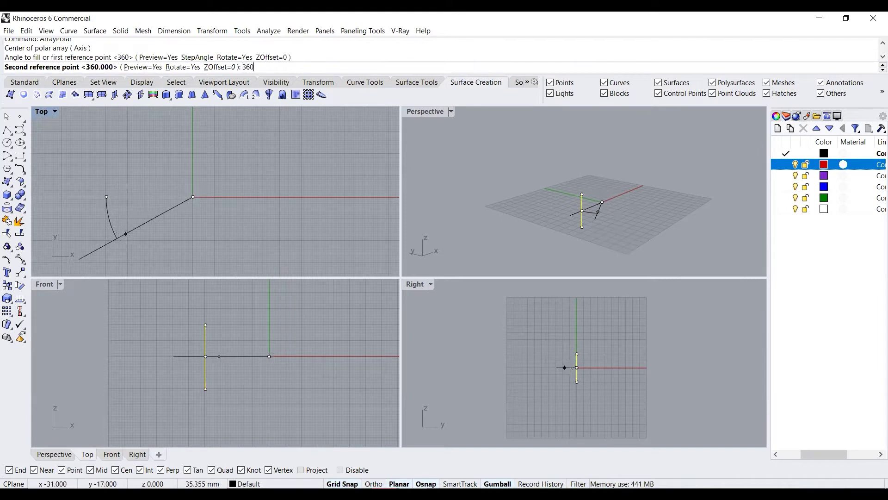
text(360)
key(Return)
key(Return)
Step: Rotate the two opposite lines on the X axis in mirrored directions so that their upper ends lean outward
right_drag(674, 239, 593, 234)
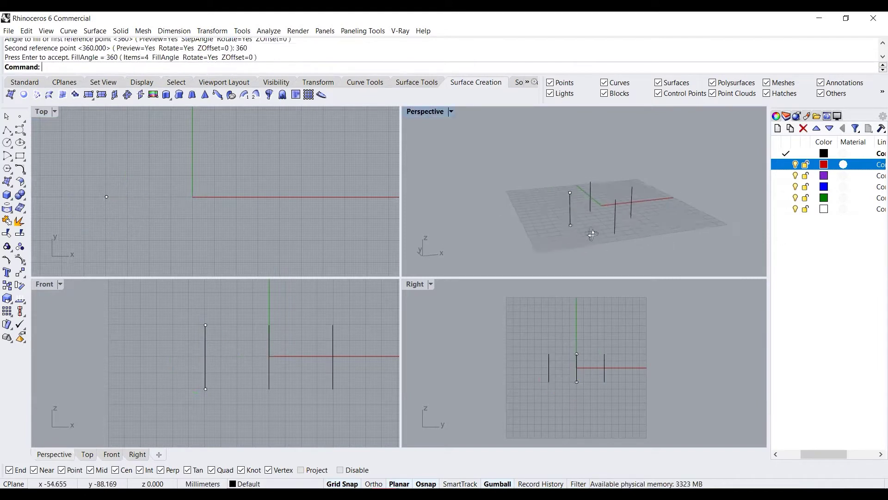
scroll(593, 228, up, 3)
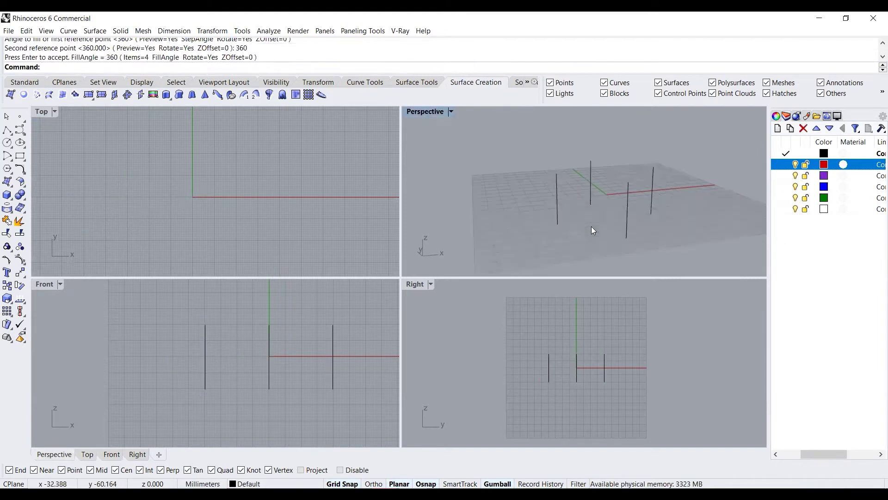
click(557, 193)
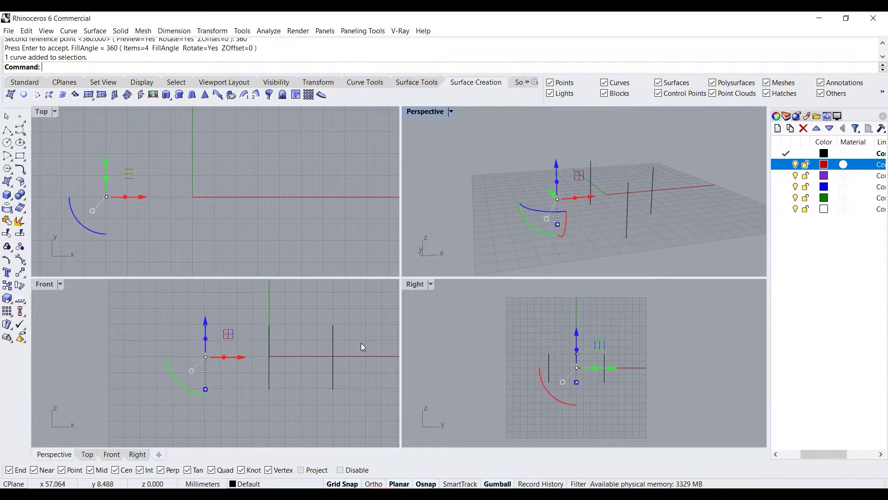
key(Escape)
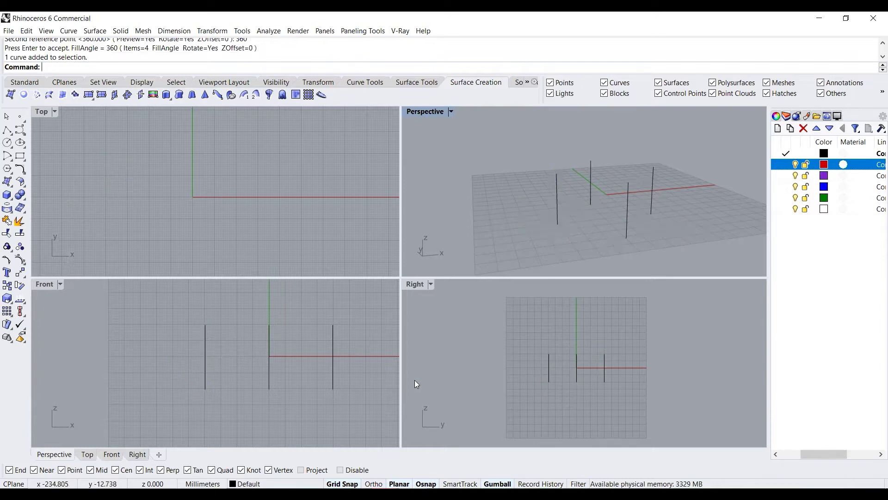
click(552, 190)
drag(533, 229, 547, 237)
click(654, 206)
drag(637, 223, 619, 224)
key(Escape)
right_drag(641, 210, 680, 235)
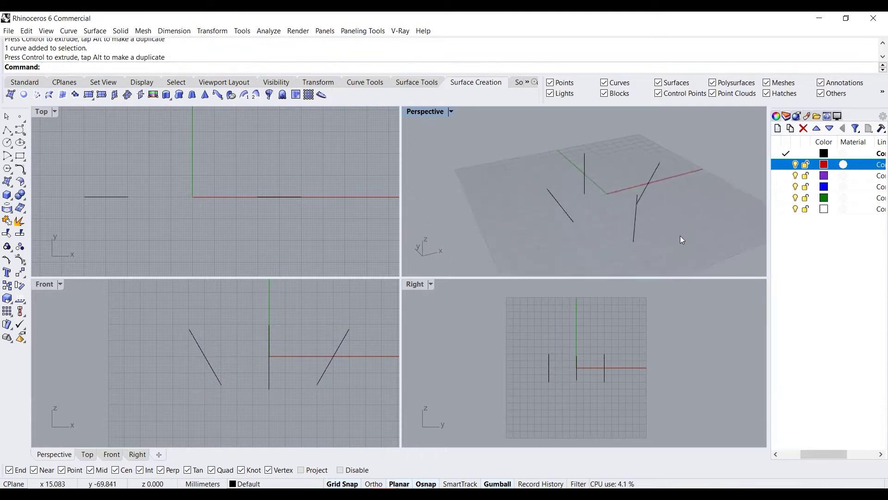
Step: Turn on Record History and start a Loft through the four lines, picking them in order around the origin
click(542, 484)
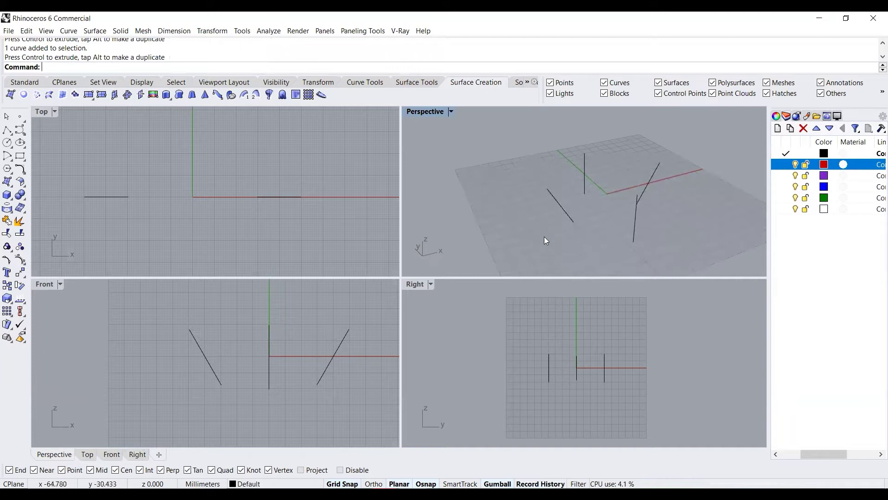
text(Loft)
key(Return)
click(585, 168)
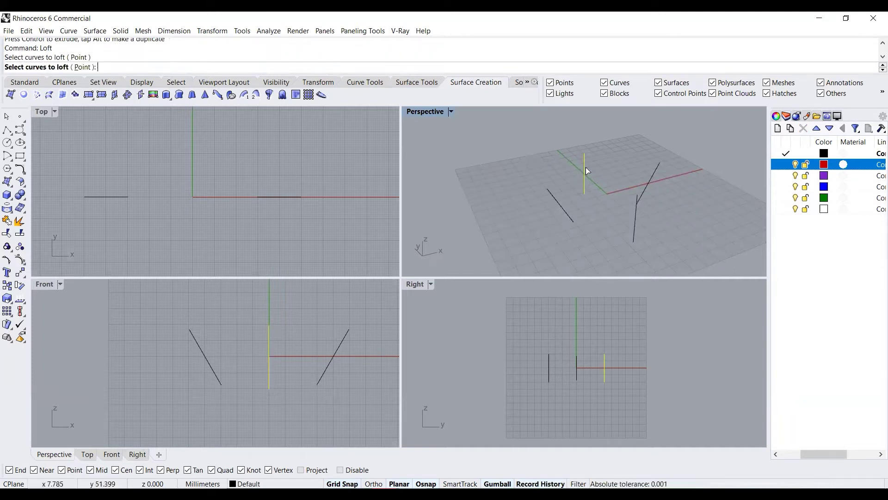
click(562, 209)
click(649, 180)
key(Return)
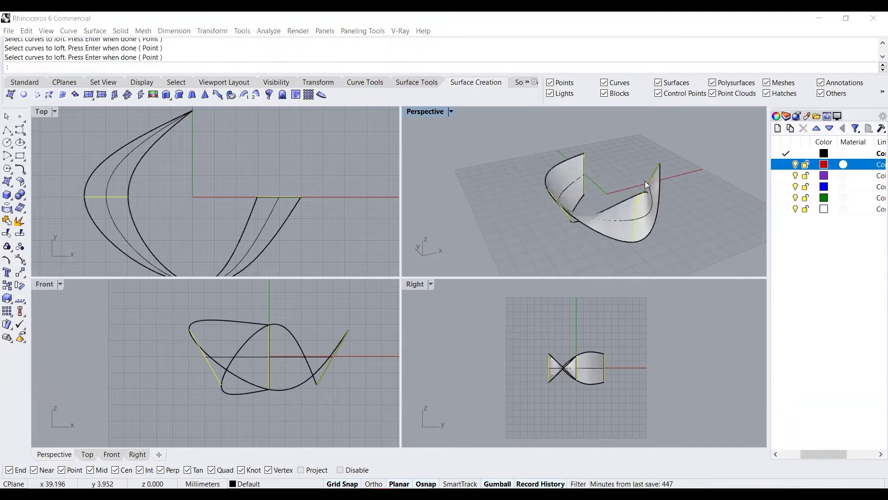
Step: Align the loft's curve ends so the surface does not twist, and create it as a closed loft in Normal style
right_drag(646, 184, 650, 231)
click(144, 188)
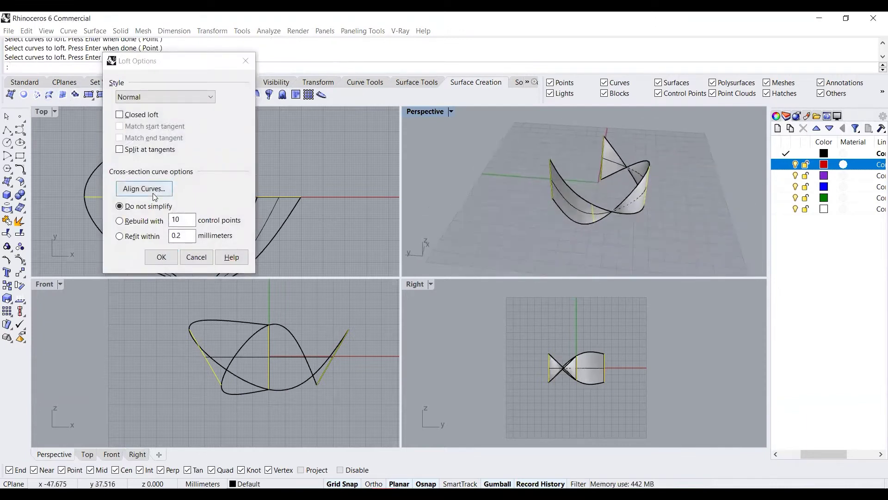
click(593, 224)
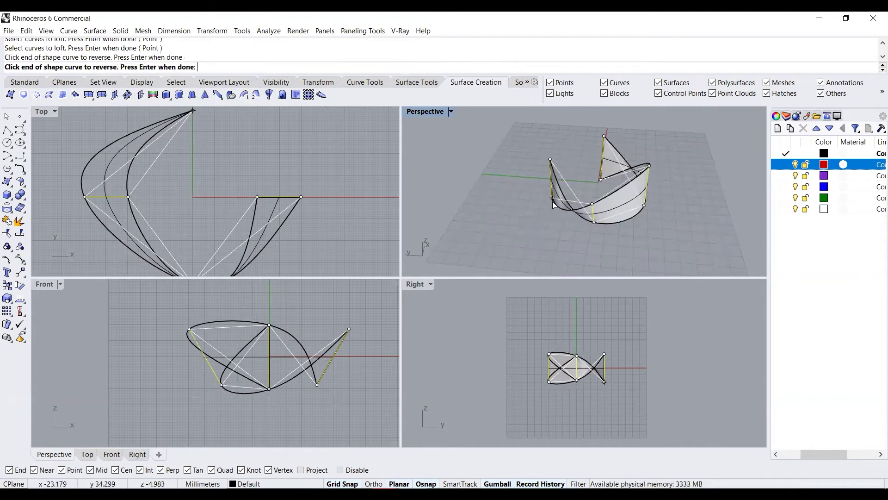
click(593, 224)
right_drag(634, 230, 529, 212)
click(675, 185)
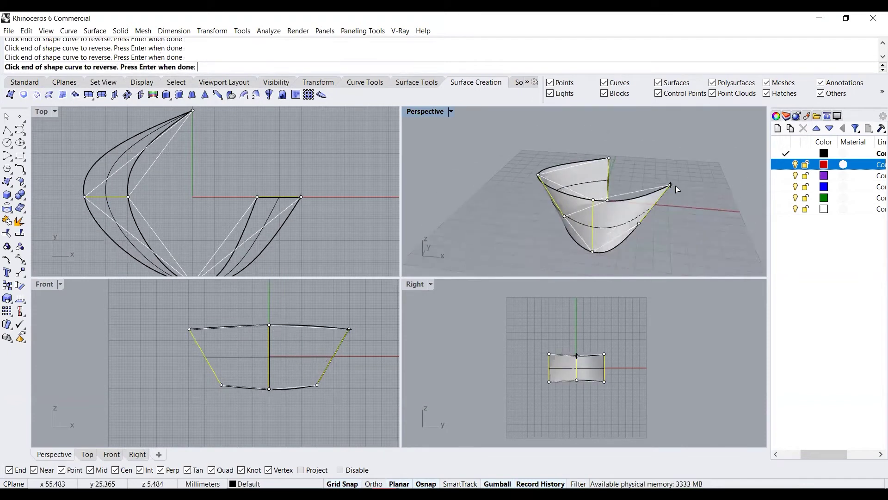
right_drag(675, 185, 491, 178)
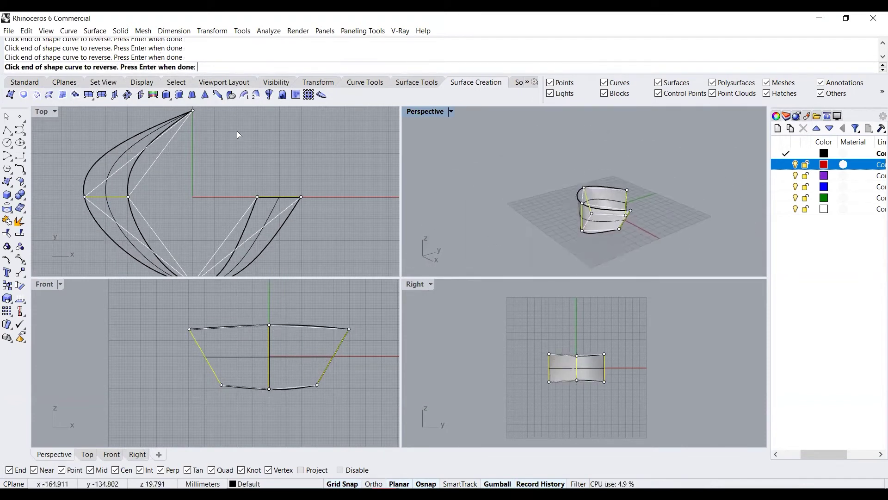
key(Return)
click(120, 115)
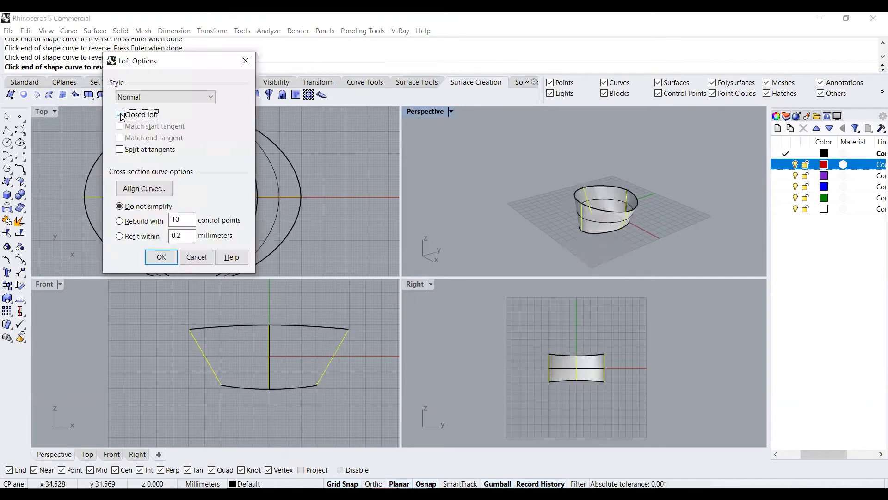
click(162, 257)
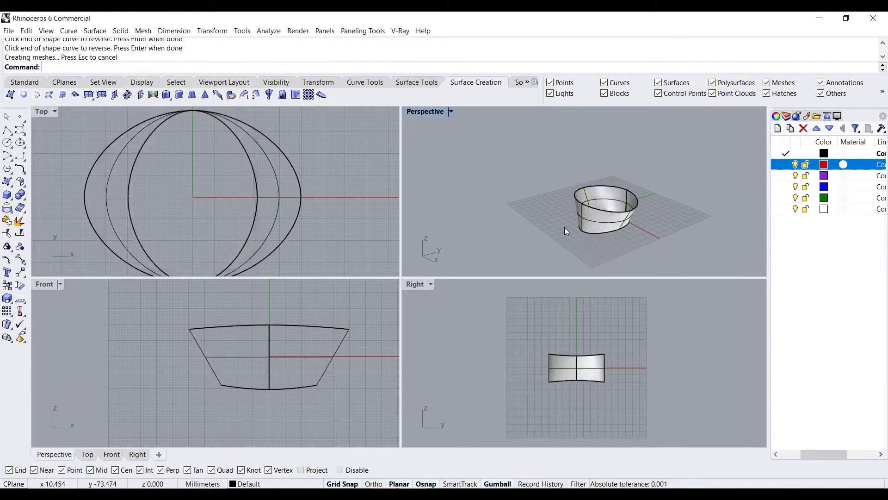
Step: Rotate the line on the negative Y side about the X axis, swinging its lower end outward to reshape the lofted surface
right_drag(592, 232, 605, 200)
scroll(654, 210, up, 5)
scroll(606, 203, up, 2)
click(611, 206)
click(637, 224)
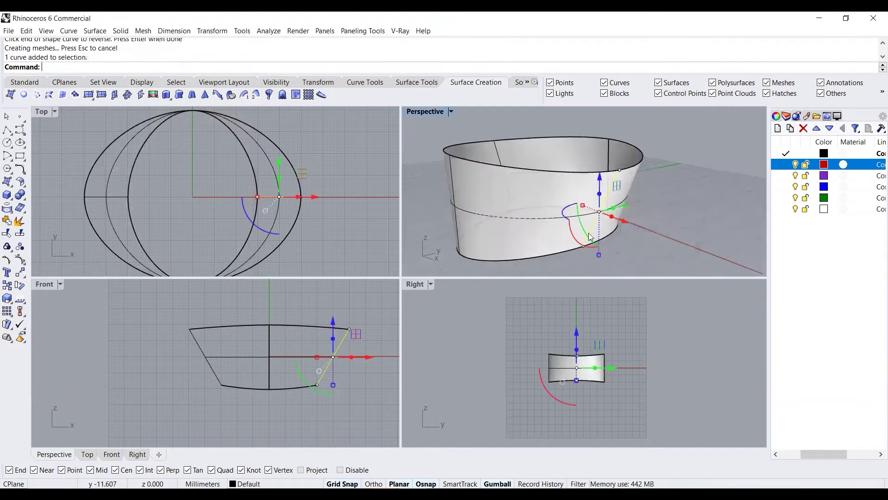
right_drag(668, 251, 621, 238)
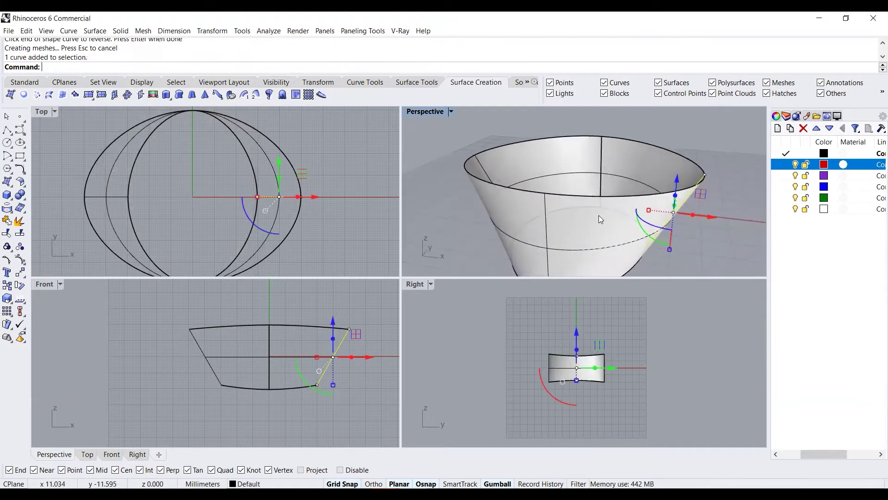
click(547, 223)
click(573, 251)
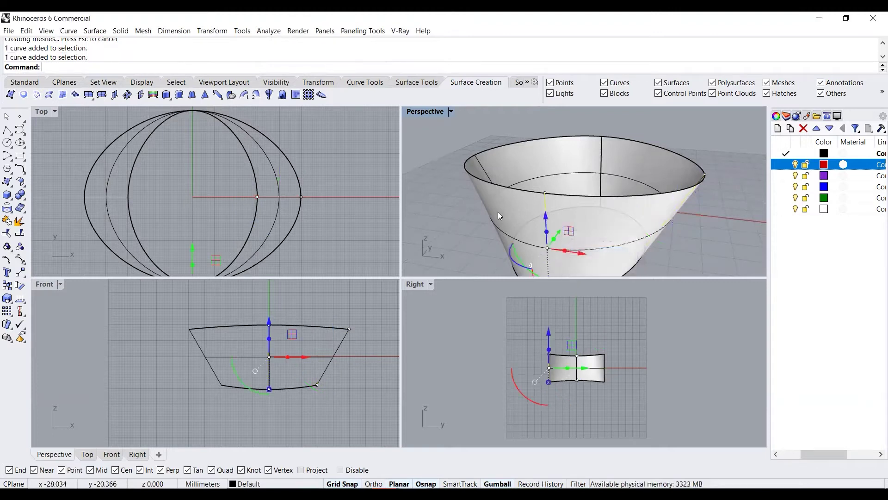
right_drag(498, 212, 568, 196)
scroll(568, 197, down, 4)
right_drag(648, 234, 730, 246)
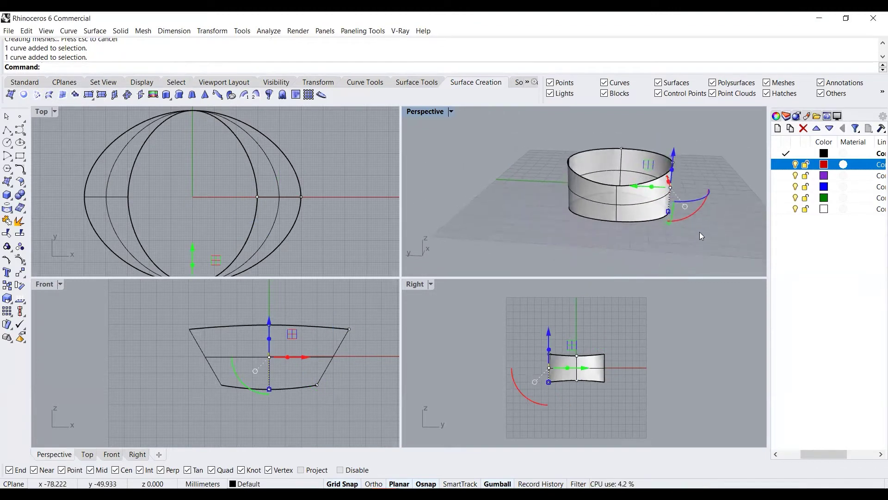
drag(694, 213, 731, 183)
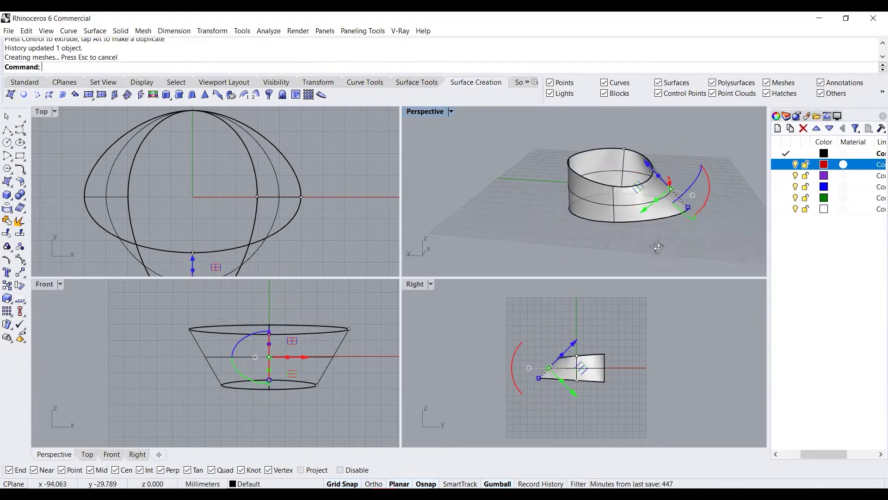
Step: Rotate the line on the negative Y side further about the X axis until its original lower end points upward and inward
right_drag(694, 238, 730, 210)
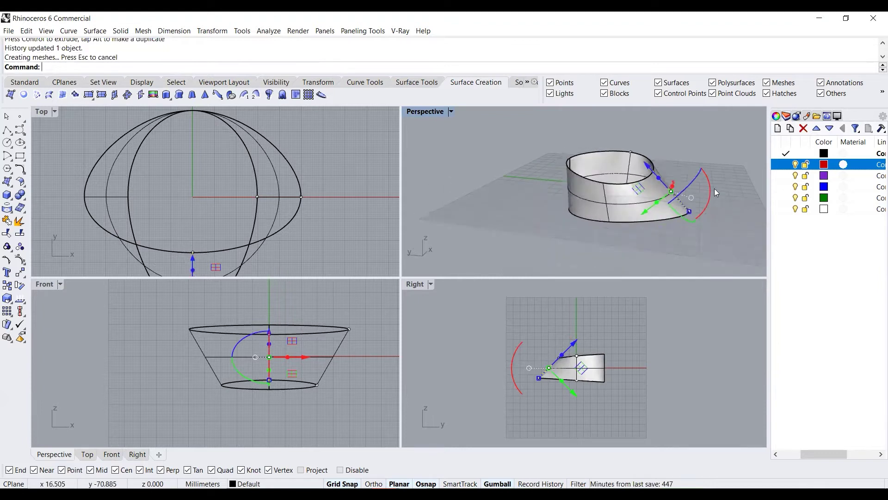
drag(714, 188, 668, 257)
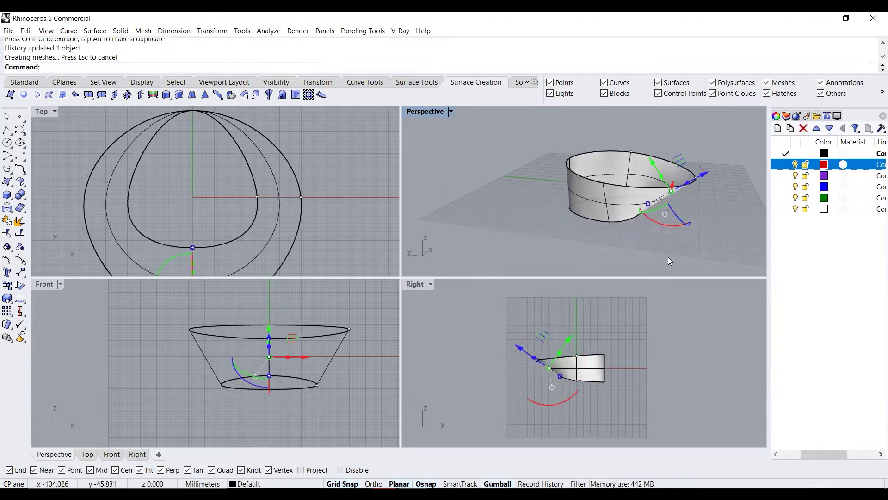
drag(682, 227, 617, 201)
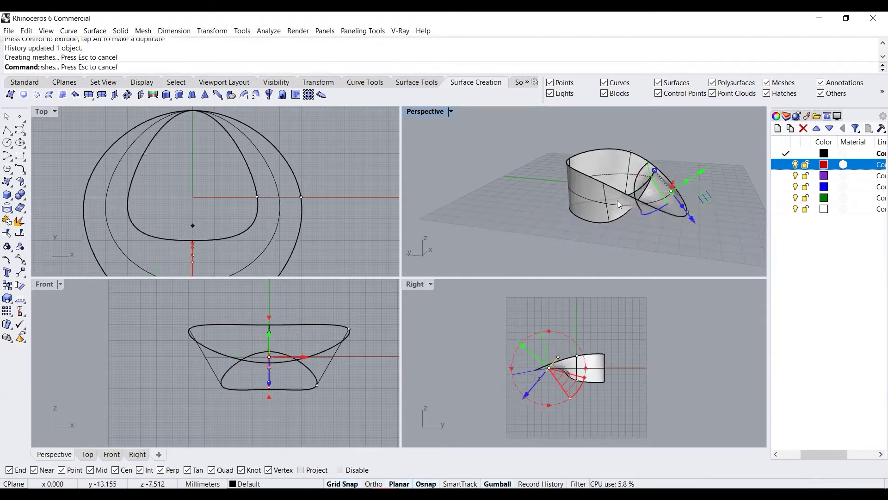
right_drag(683, 217, 492, 219)
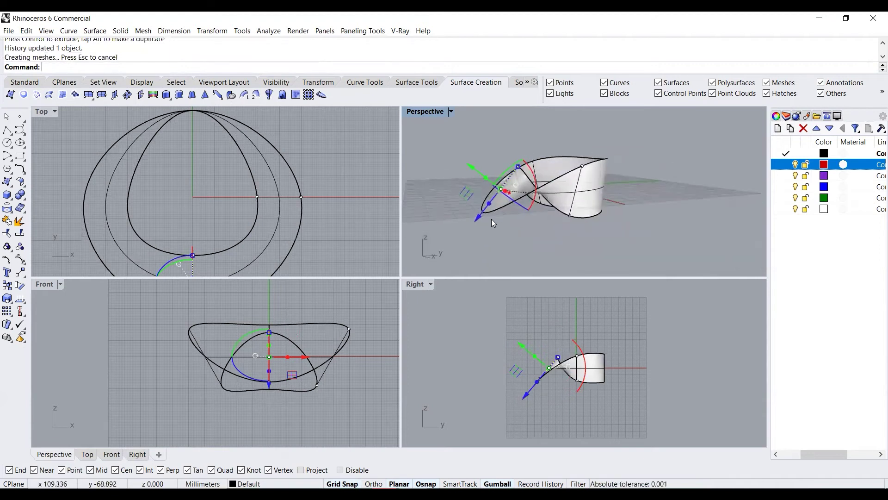
drag(537, 188, 540, 198)
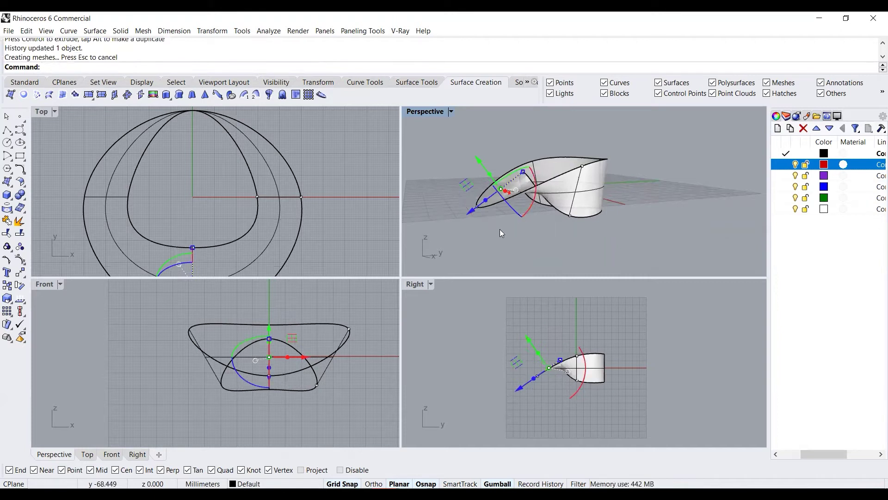
right_drag(500, 229, 529, 226)
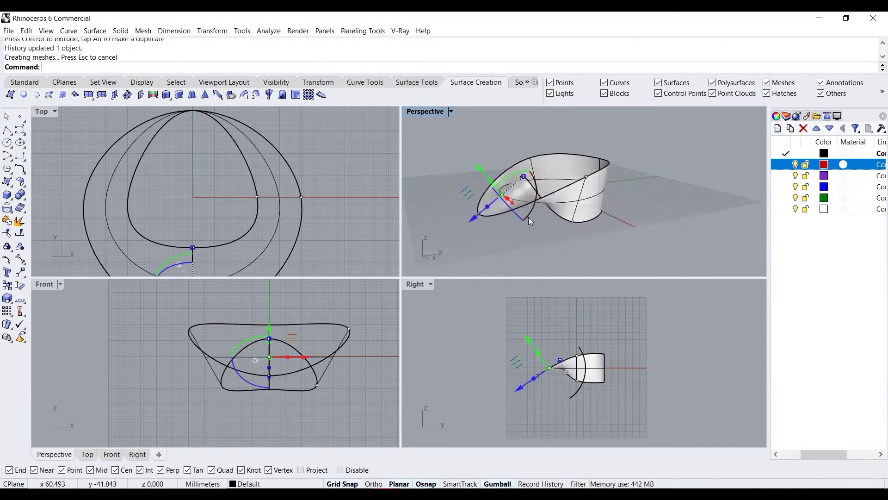
mouse_move(528, 217)
mouse_down()
mouse_move(534, 210)
mouse_move(534, 223)
mouse_up()
right_drag(534, 223, 641, 201)
key(Escape)
key(Escape)
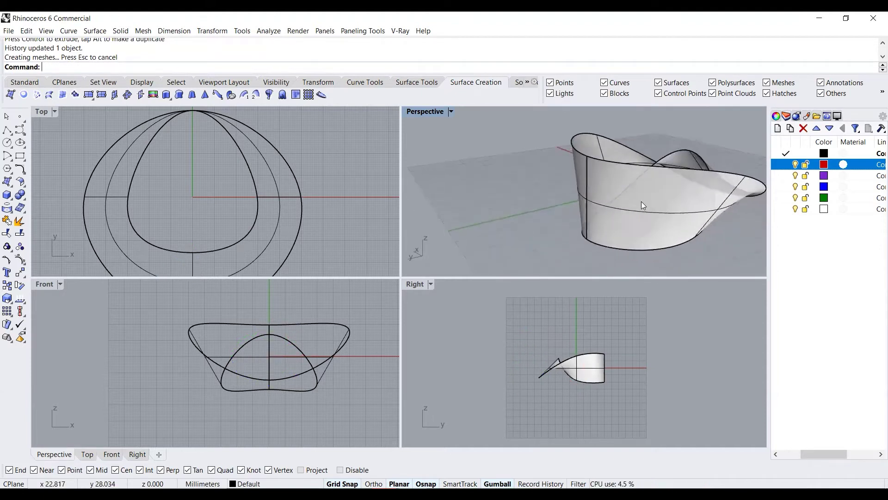
Step: Rotate the line on the positive Y side slightly about the X axis so that its upper end leans outward
click(594, 181)
click(599, 204)
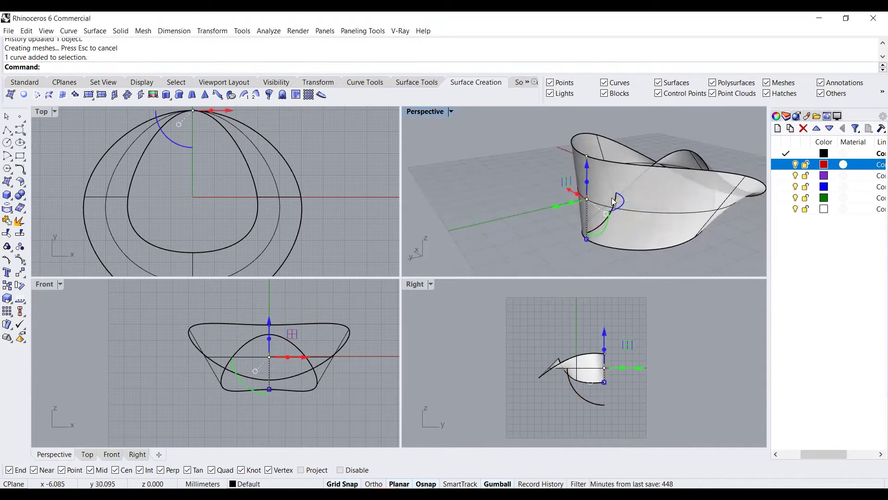
drag(619, 199, 617, 195)
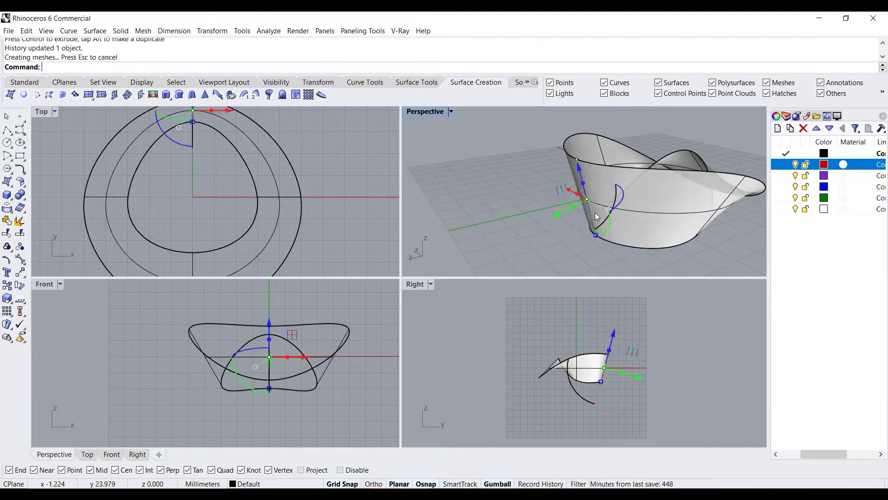
click(522, 229)
right_drag(523, 229, 609, 222)
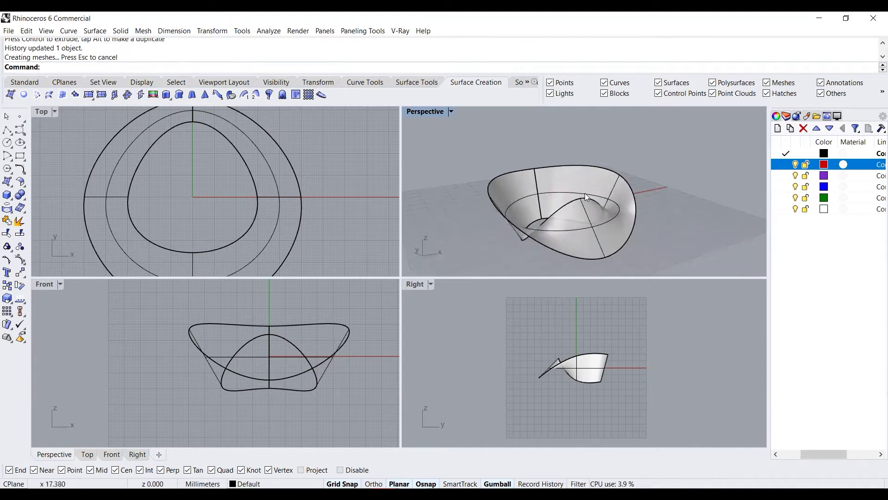
Step: Rebuild the lofted surface with 150 U and 2 V points, degrees 2 and 1, deleting the input and accepting the history break
click(585, 237)
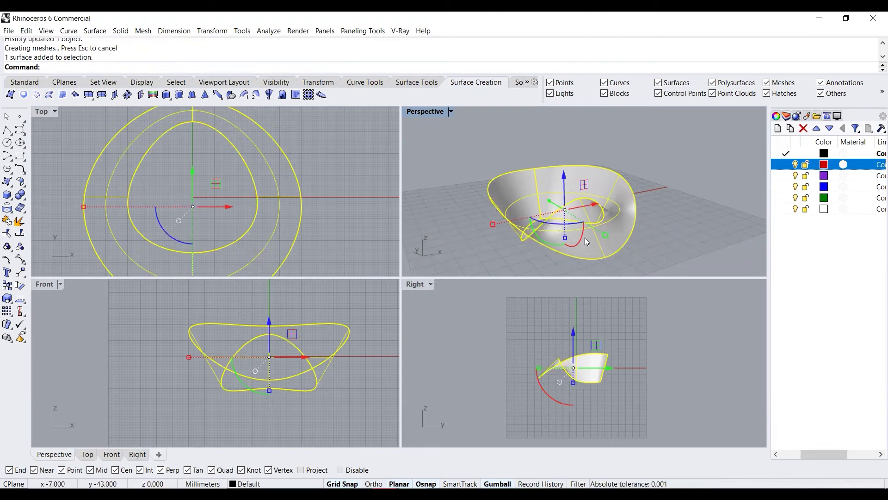
text(Rebuild)
key(Return)
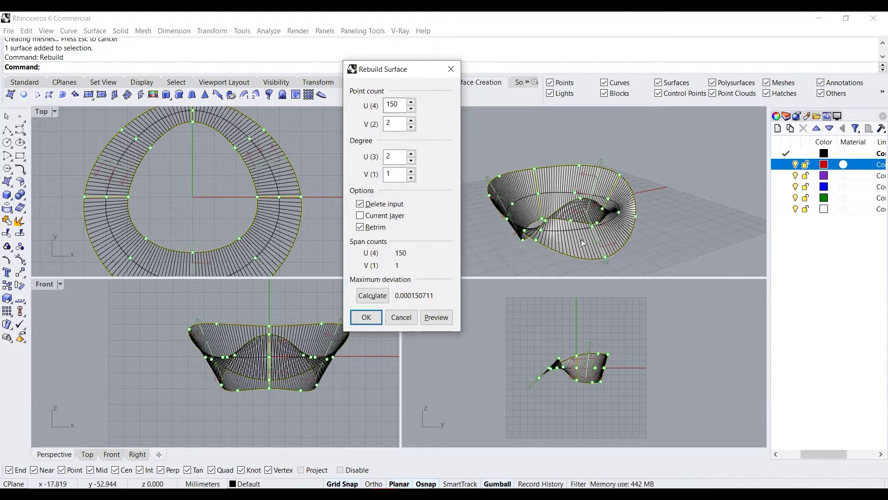
click(368, 316)
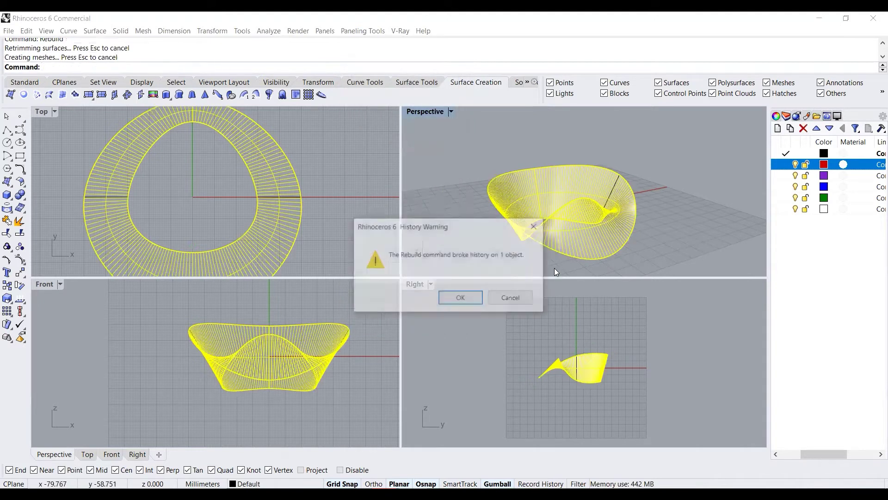
key(XF86AudioLowerVolume)
click(461, 299)
key(Escape)
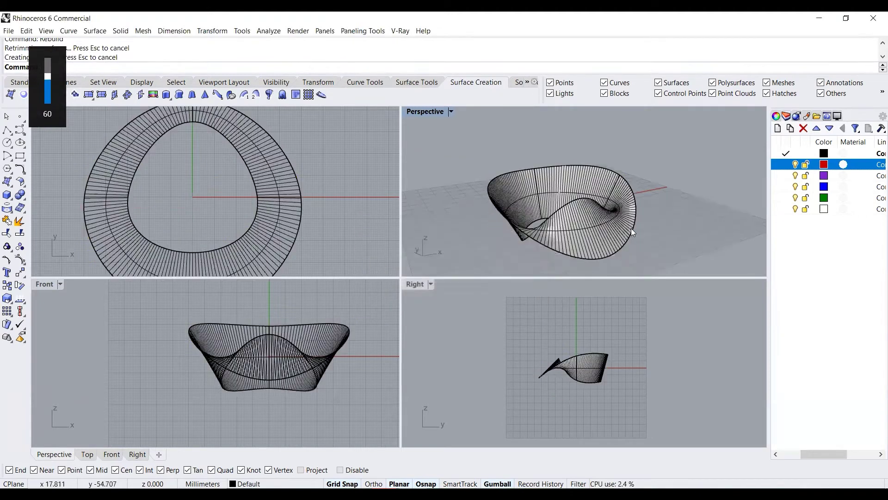
right_drag(631, 229, 581, 221)
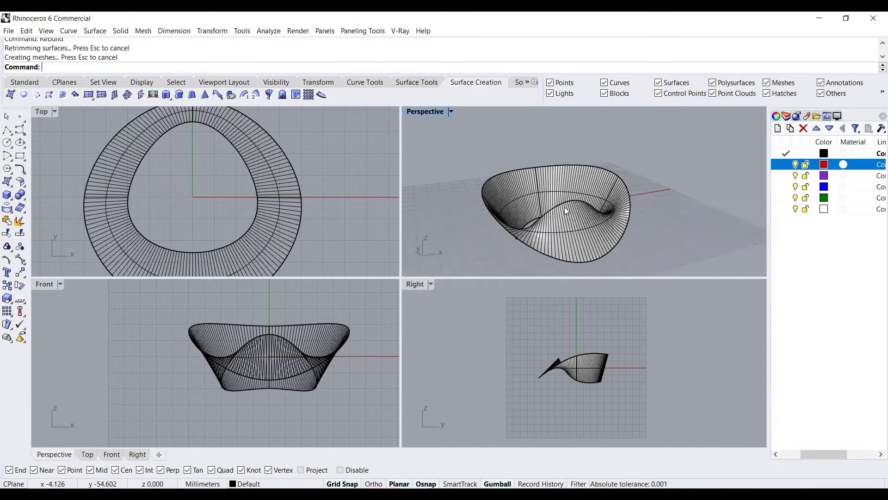
Step: Delete the four original input lines with surfaces filtered out of the selection, and make surfaces selectable again
click(619, 86)
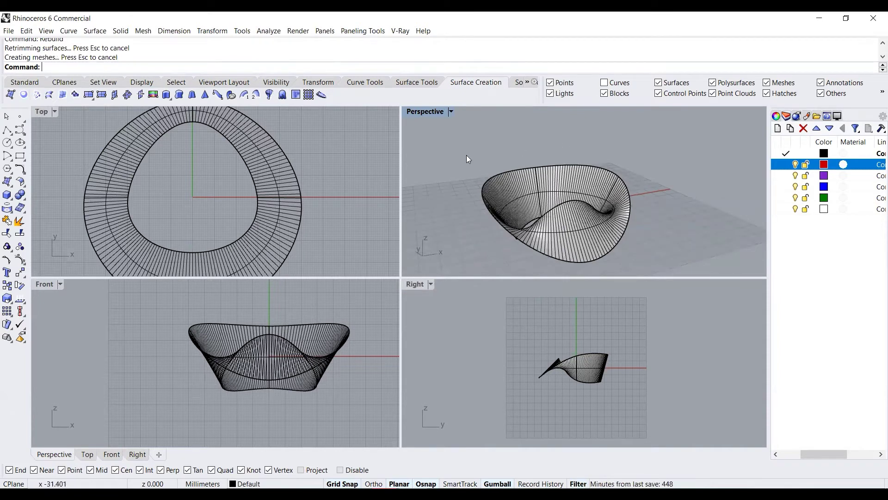
drag(469, 151, 669, 274)
key(Delete)
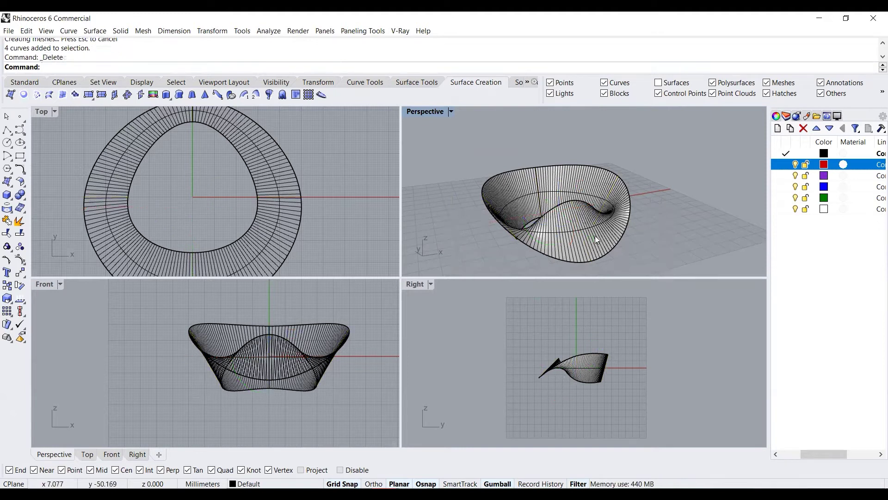
click(658, 83)
Step: Extract all V-direction isocurves from the rebuilt surface with ExtractIsocurve
click(609, 229)
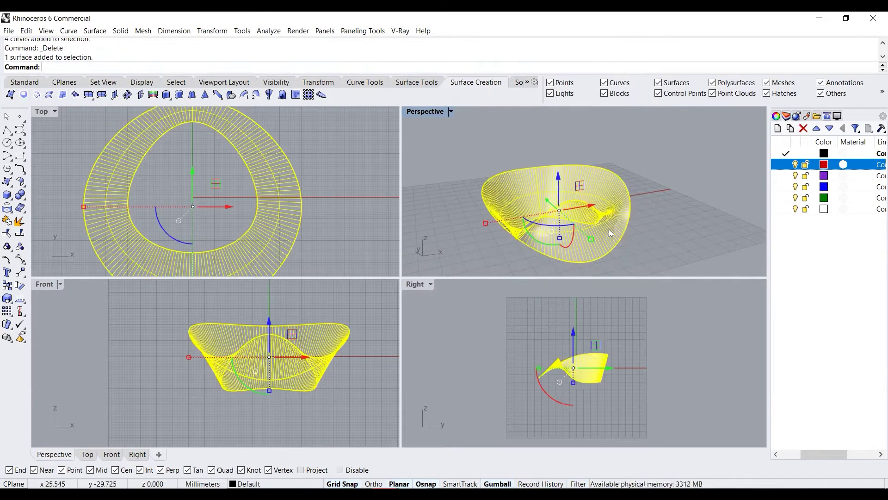
text(E)
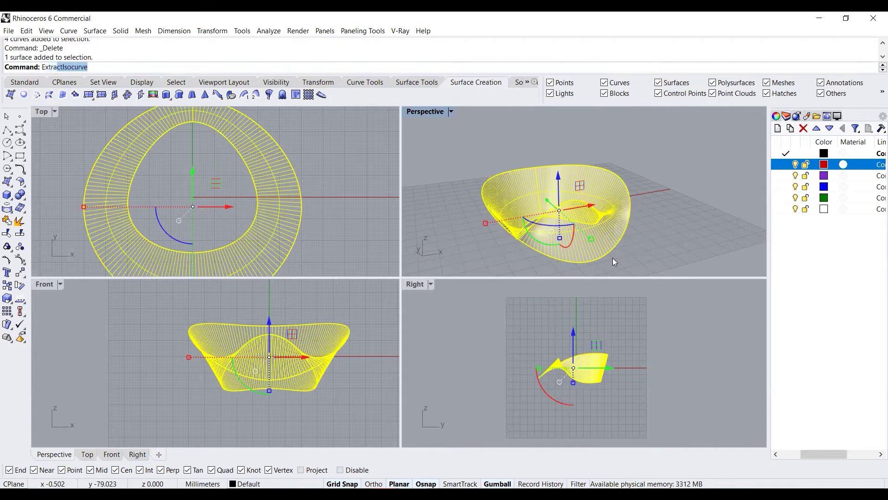
text(xtract)
key(Return)
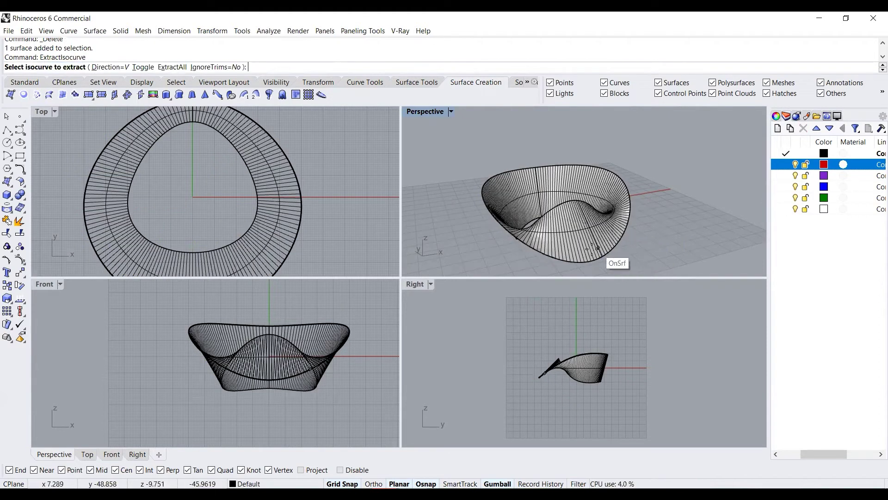
scroll(578, 260, up, 8)
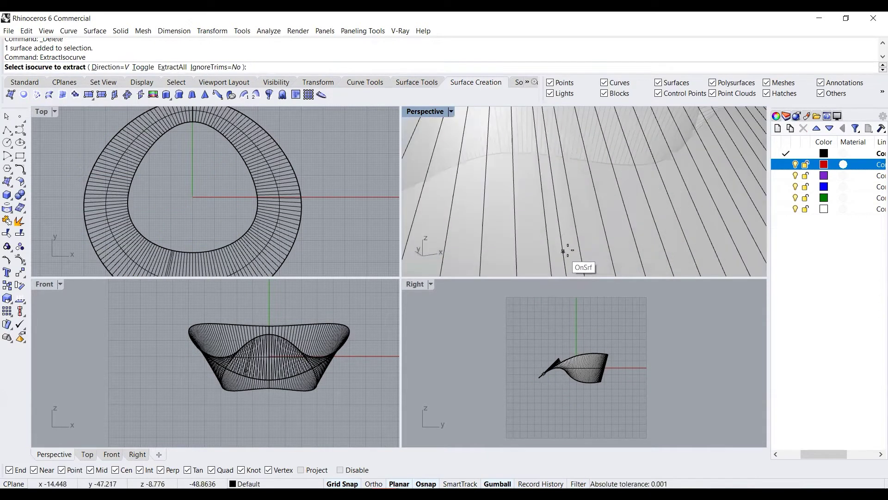
scroll(579, 257, down, 6)
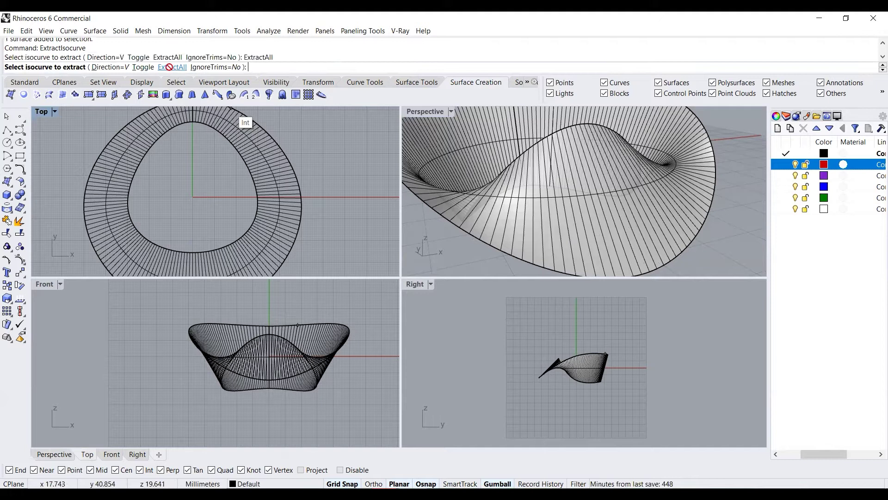
click(169, 67)
key(Return)
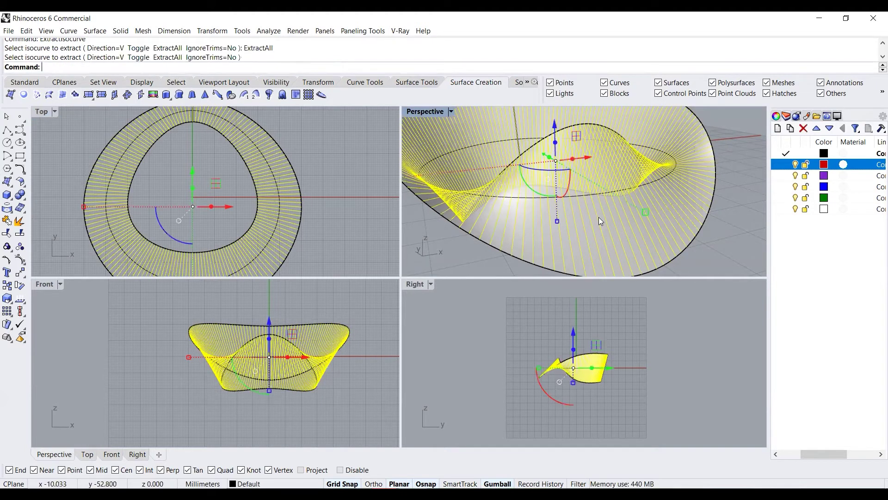
scroll(598, 216, down, 5)
key(Escape)
Step: Hide the rebuilt surface so that only the extracted isocurves remain displayed
scroll(570, 172, up, 10)
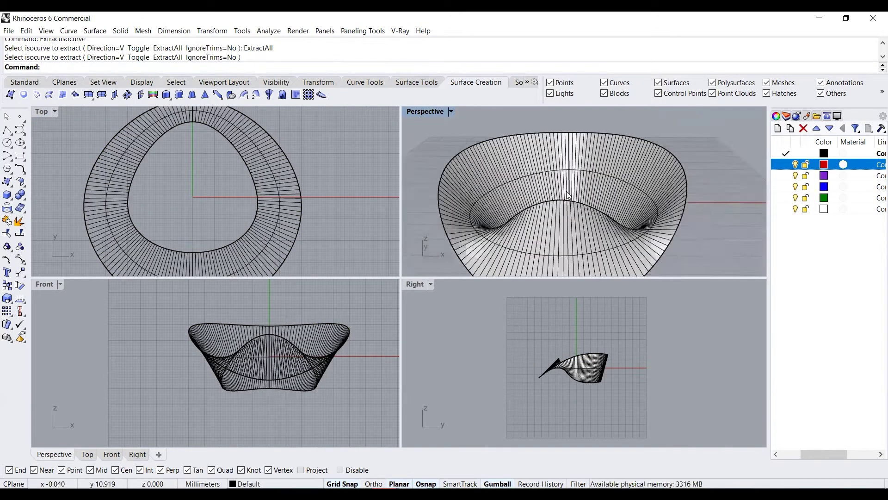
click(569, 172)
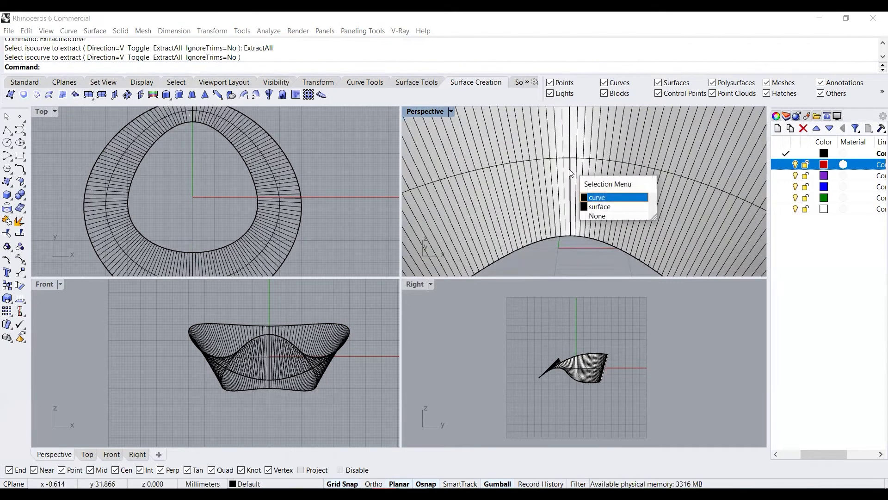
click(600, 207)
key(Return)
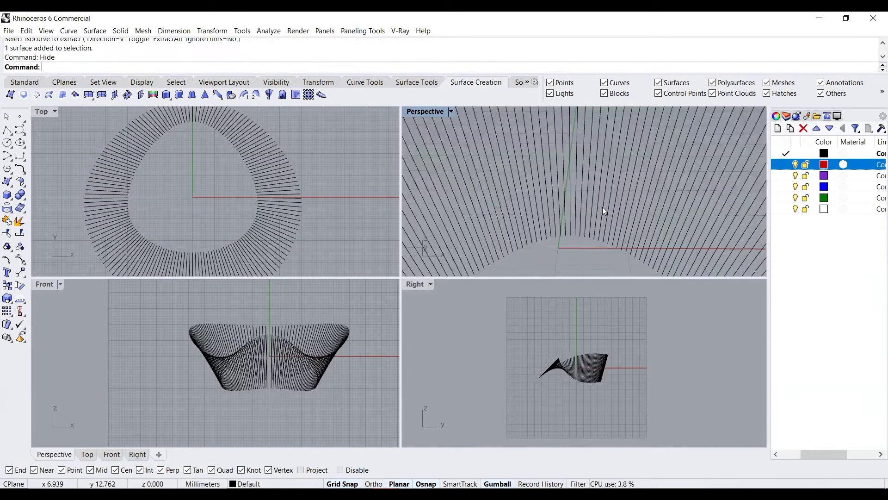
scroll(597, 207, down, 6)
right_drag(580, 227, 620, 224)
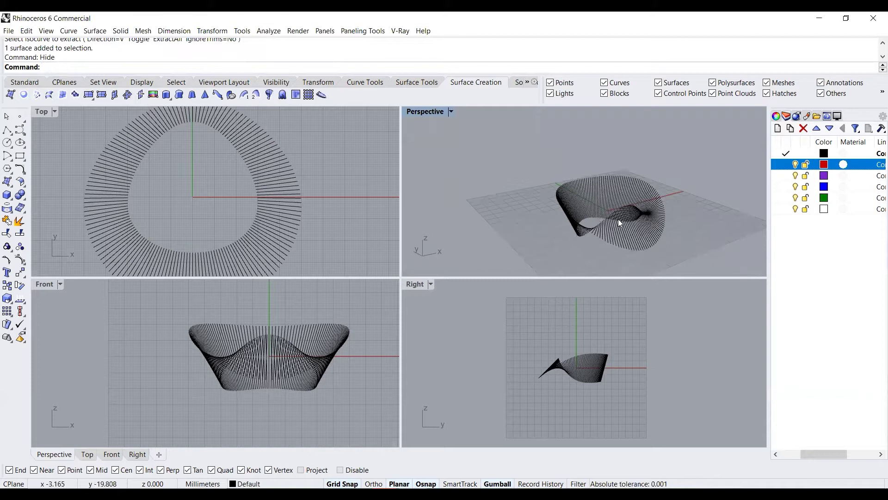
scroll(620, 223, up, 4)
scroll(603, 202, down, 2)
right_drag(534, 200, 620, 219)
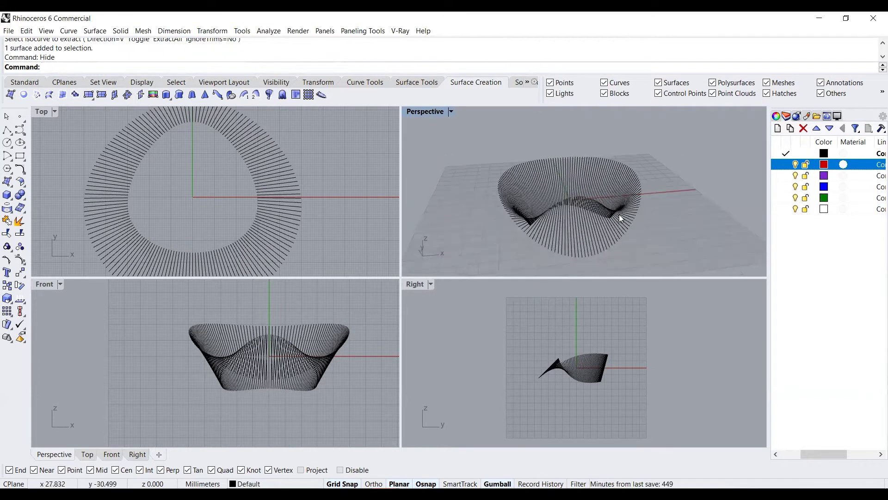
Step: Turn the extracted lines from the front centre around the positive X side into ribbons with a 0.75 mm offset distance
right_drag(526, 202, 581, 263)
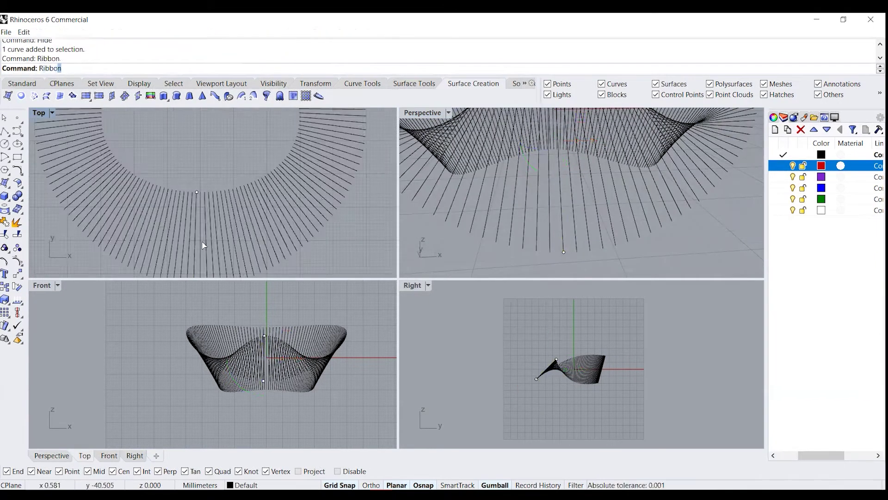
scroll(284, 179, up, 5)
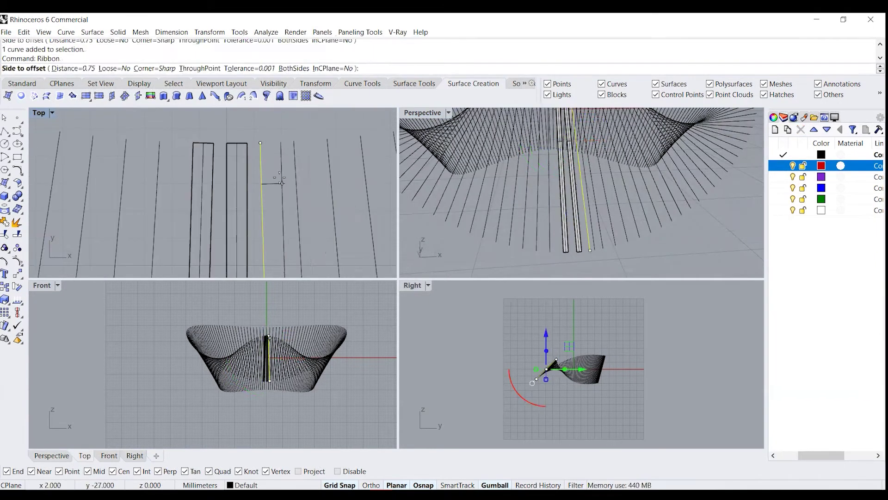
click(282, 183)
click(361, 186)
click(256, 173)
click(303, 172)
click(325, 157)
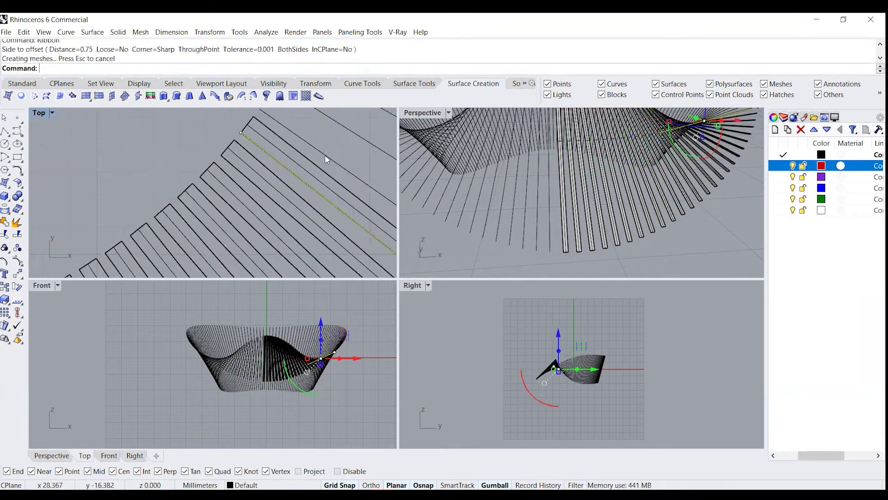
Step: Continue creating 0.75 mm ribbons from the remaining lines across the back and down the negative X side until the ring is complete
click(262, 240)
click(241, 188)
right_drag(240, 189, 250, 244)
click(276, 230)
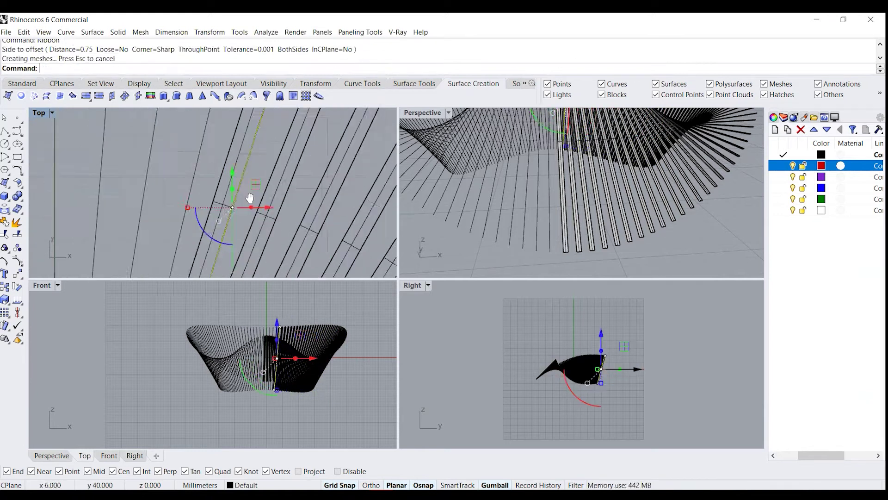
click(193, 206)
right_click(227, 164)
click(226, 165)
click(96, 154)
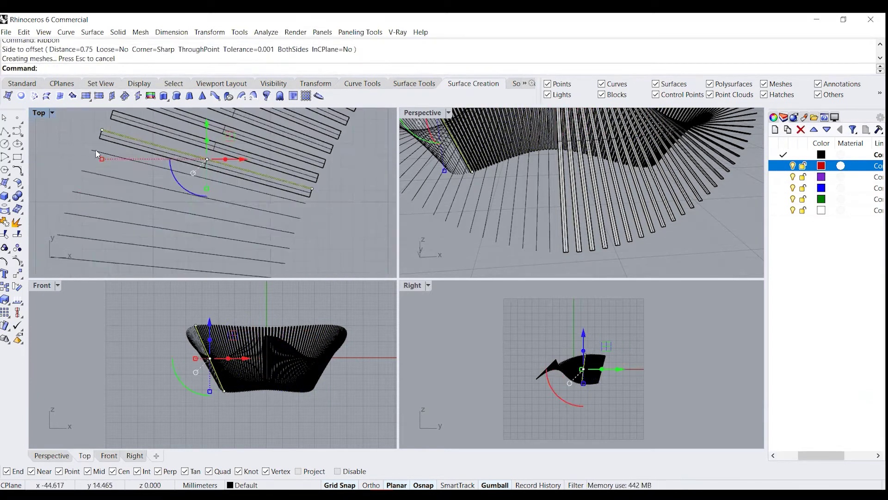
click(96, 154)
click(103, 155)
click(147, 233)
click(216, 260)
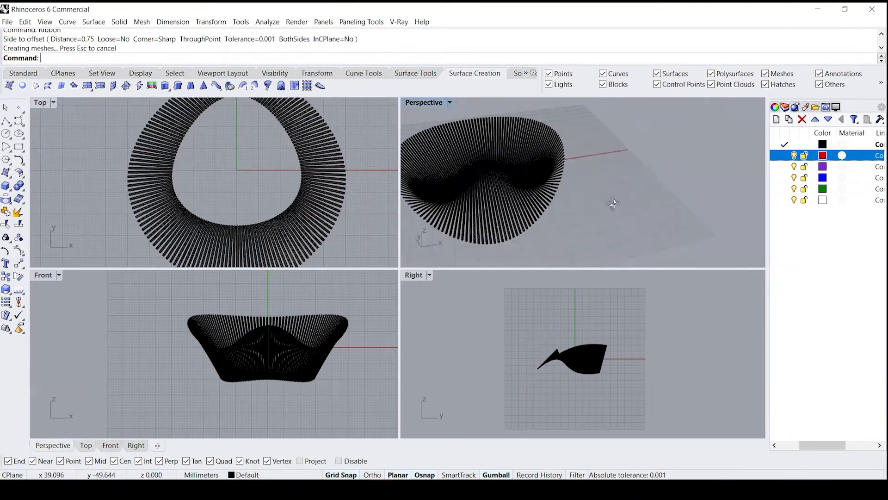
Step: Offset all the ribbon surfaces by 7 mm with OffsetSrf, keeping the curves out of the selection and Solid set to No
right_drag(613, 204, 571, 173)
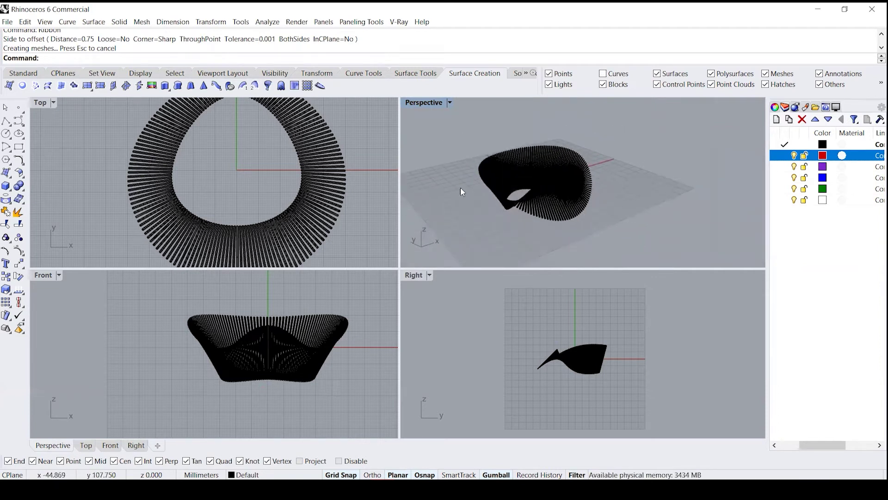
right_drag(607, 221, 547, 224)
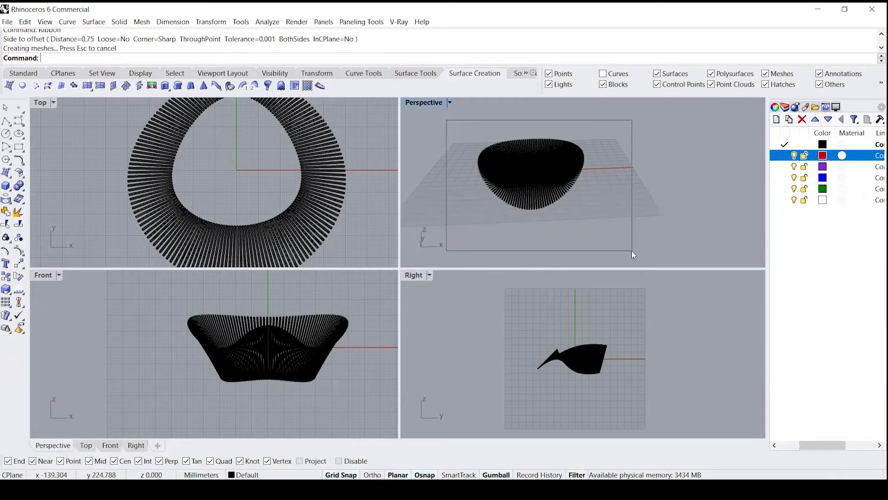
drag(632, 252, 632, 252)
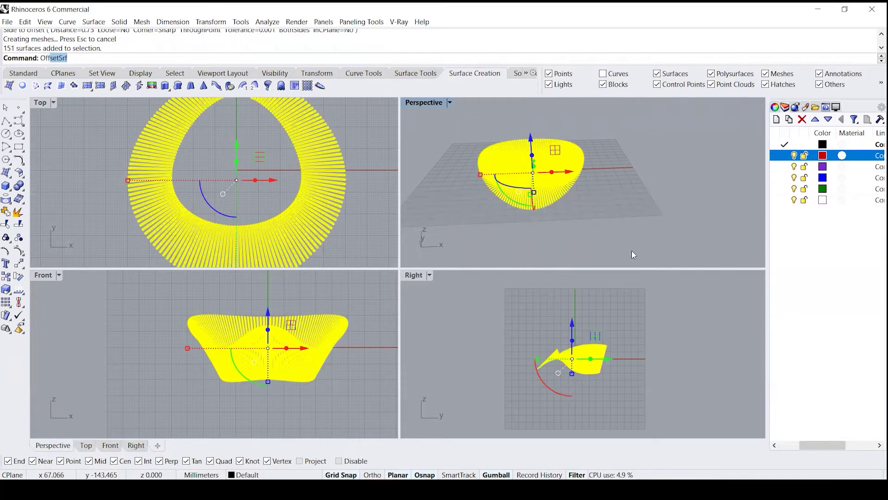
key(Return)
right_drag(587, 247, 658, 178)
scroll(522, 182, up, 5)
scroll(523, 185, down, 4)
right_drag(570, 141, 493, 112)
right_drag(686, 178, 660, 324)
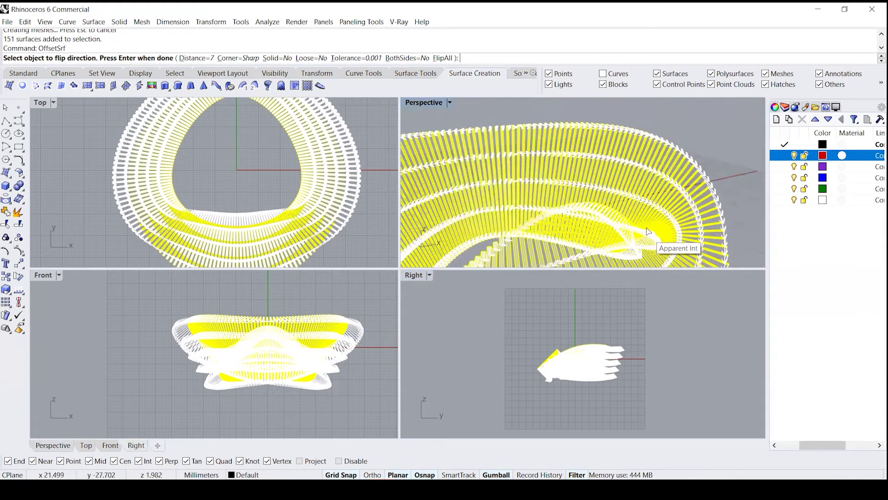
right_drag(648, 230, 515, 169)
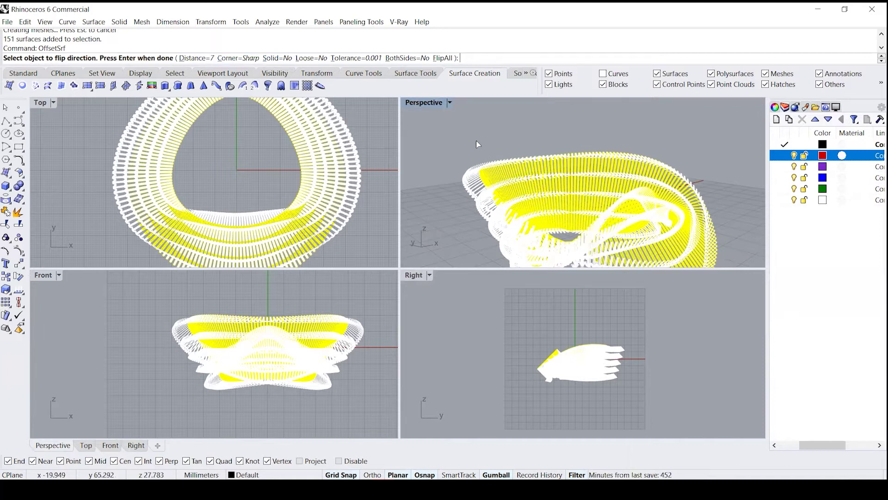
key(Return)
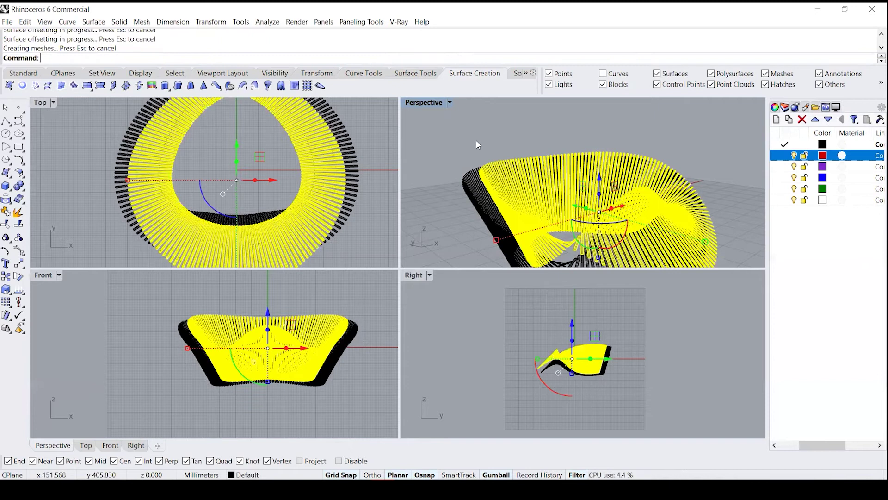
click(476, 141)
Step: Move both the original and the offset ribbon surfaces to Layer 01
right_drag(550, 174, 566, 215)
scroll(630, 216, down, 6)
scroll(631, 215, up, 8)
scroll(584, 208, down, 6)
scroll(585, 208, down, 3)
scroll(566, 215, up, 4)
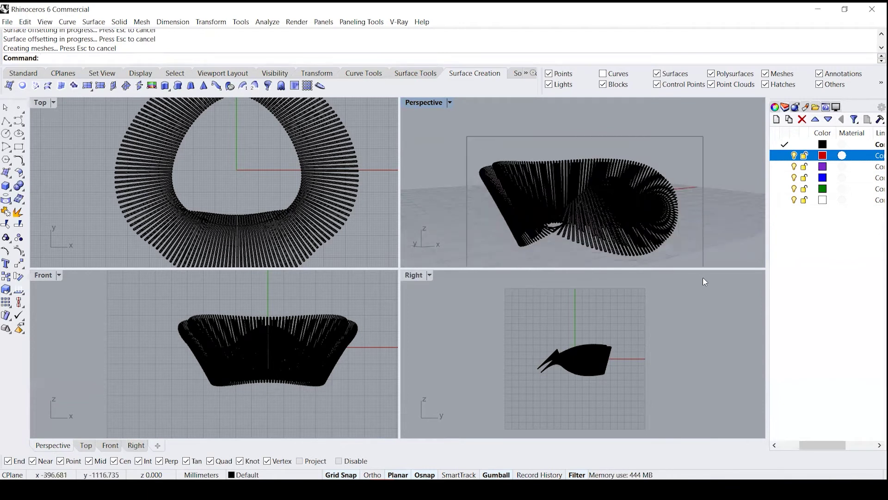
drag(703, 278, 710, 228)
scroll(637, 227, down, 6)
right_drag(637, 226, 588, 202)
right_click(826, 159)
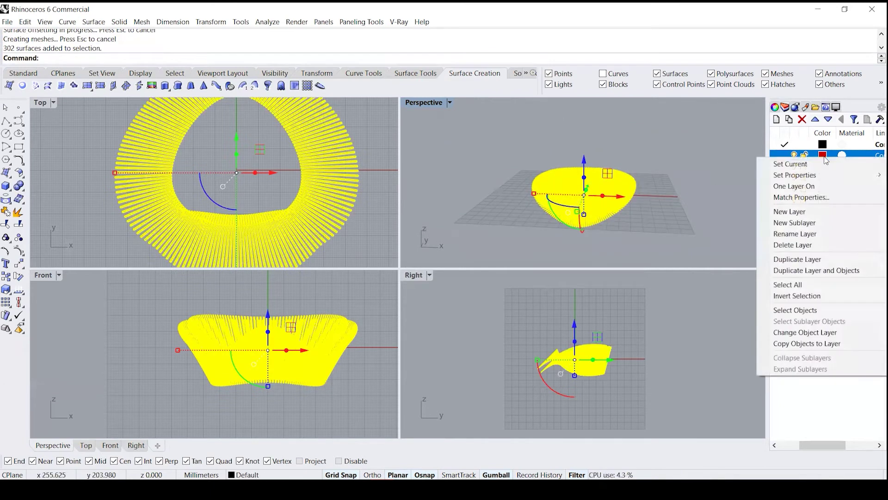
click(808, 332)
key(Escape)
Step: Exclude surfaces from selection and delete all the extracted isocurves inside the ring
scroll(577, 196, up, 3)
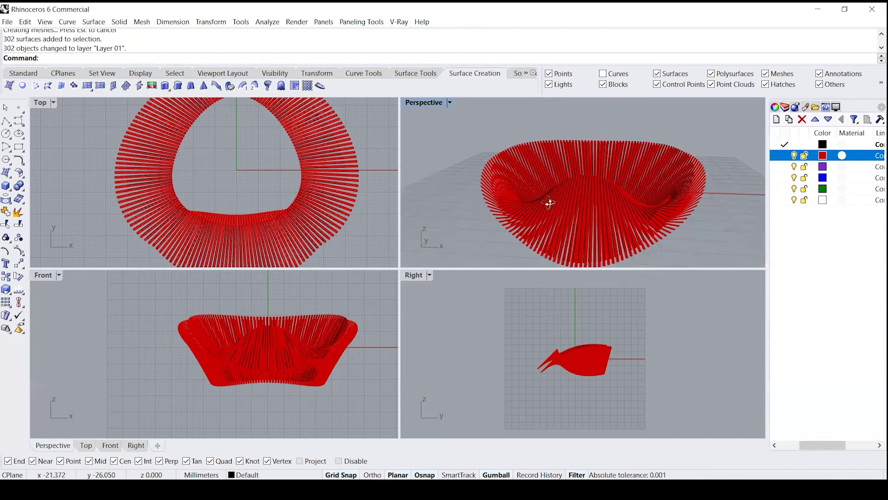
right_drag(549, 200, 588, 199)
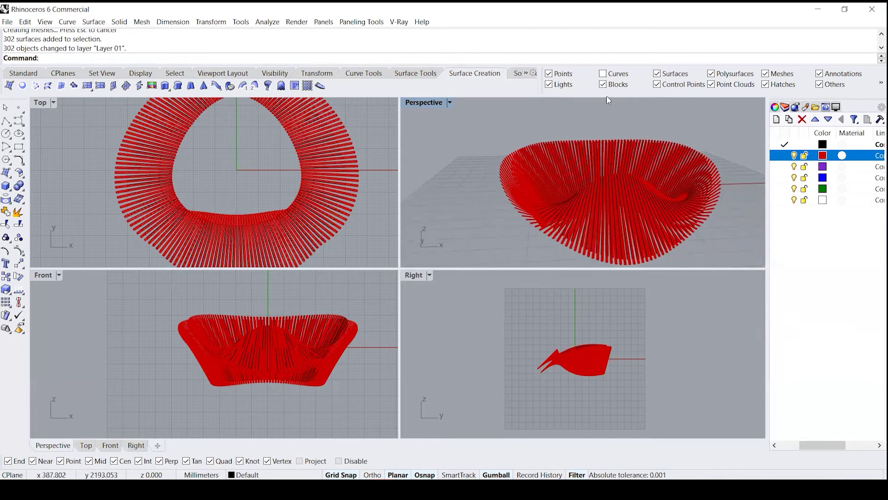
click(657, 74)
scroll(611, 157, down, 2)
drag(681, 239, 710, 245)
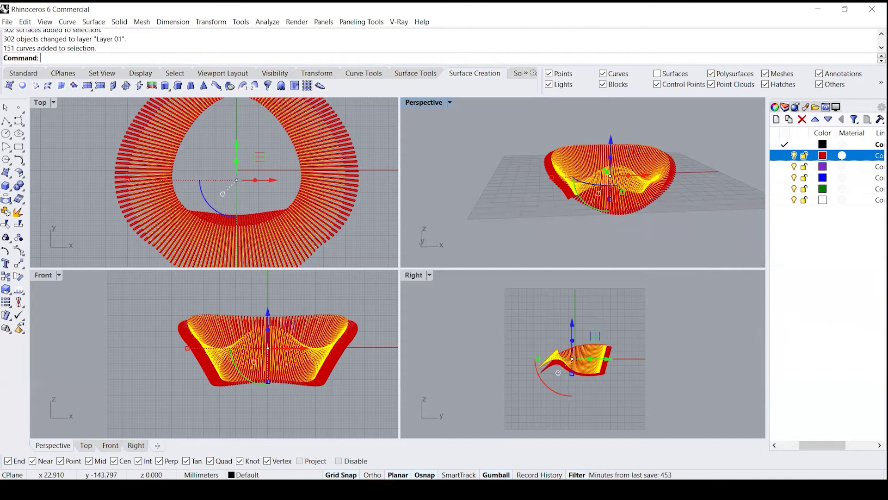
key(Escape)
key(Delete)
Step: Show the hidden rebuilt surface again among the ribbons
text(Show)
key(Return)
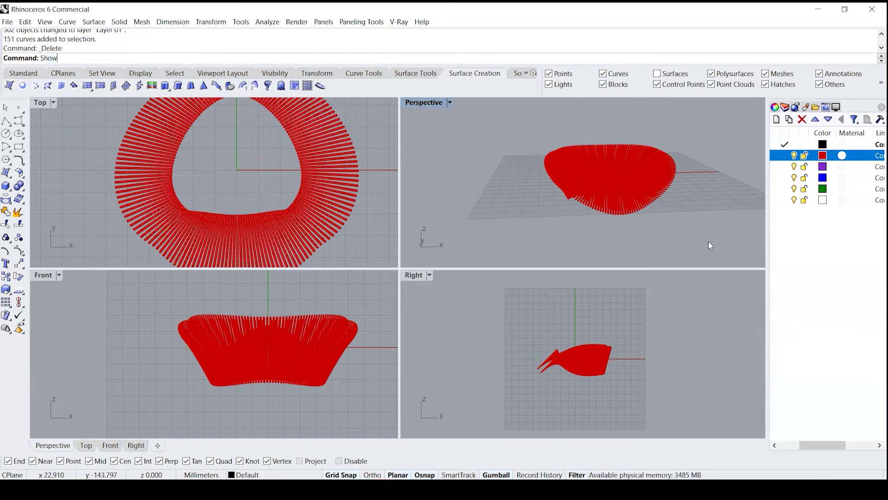
scroll(608, 193, up, 10)
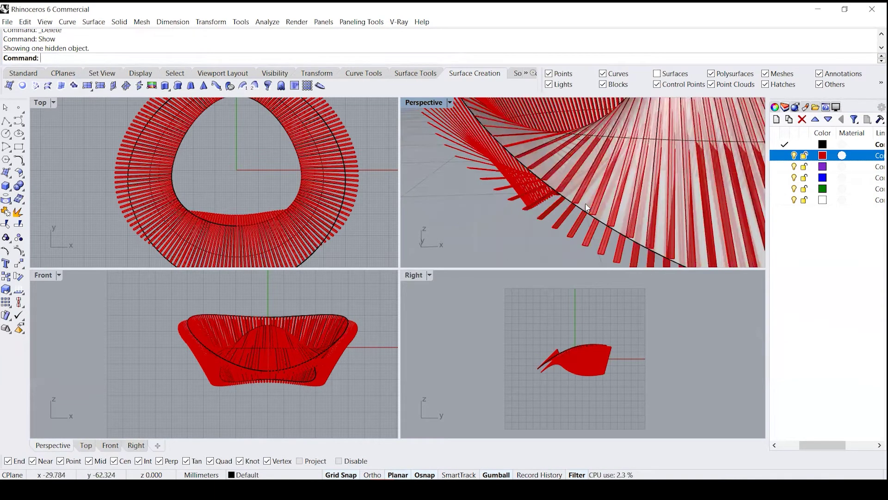
scroll(621, 192, up, 3)
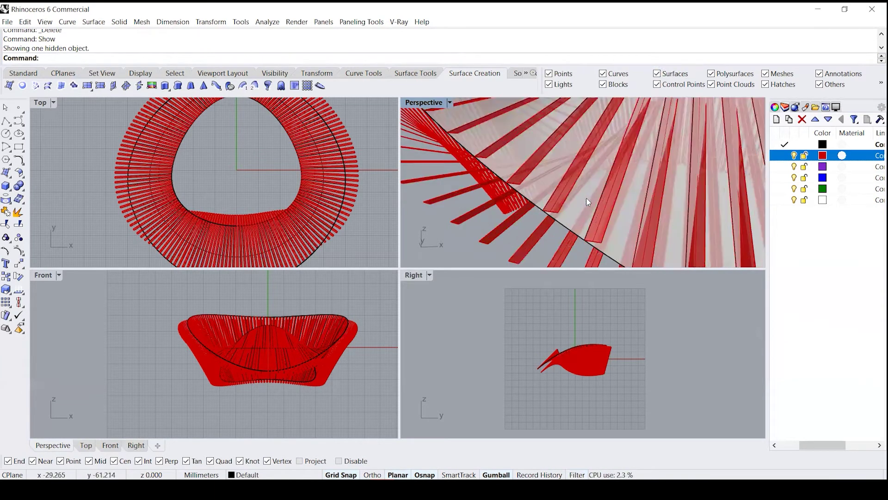
Step: Offset the rebuilt surface outward by 7 mm with OffsetSrf, without making a solid
click(570, 218)
key(Return)
scroll(570, 218, down, 12)
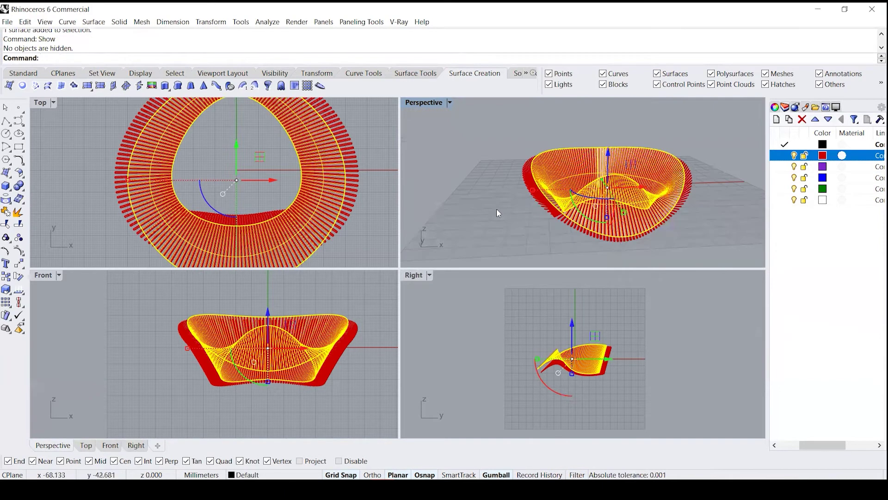
text(OffsetSrf)
key(Return)
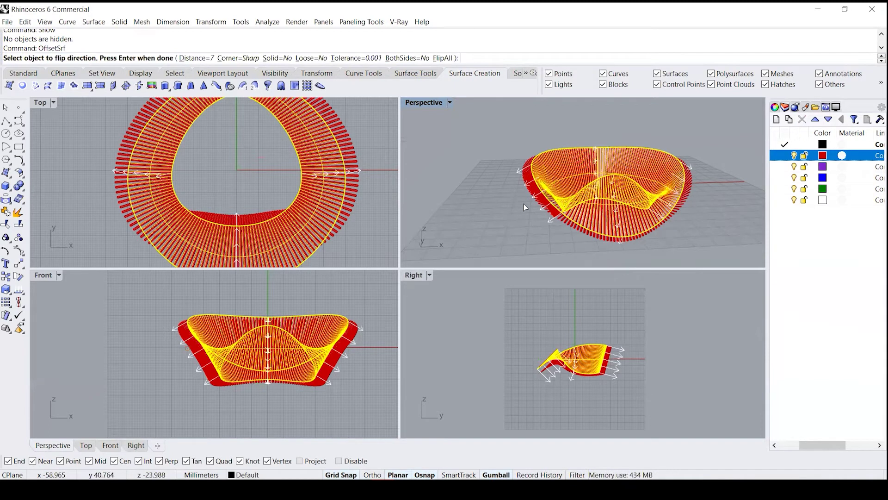
key(Return)
scroll(532, 212, up, 5)
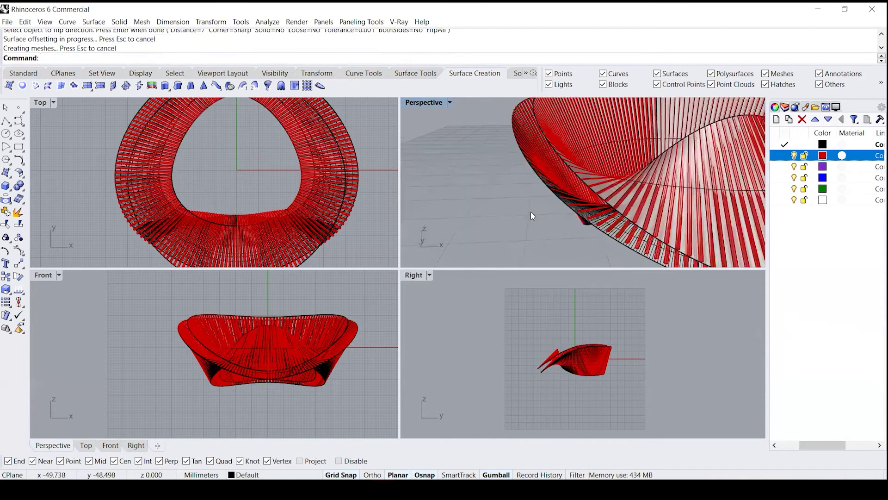
scroll(546, 212, down, 5)
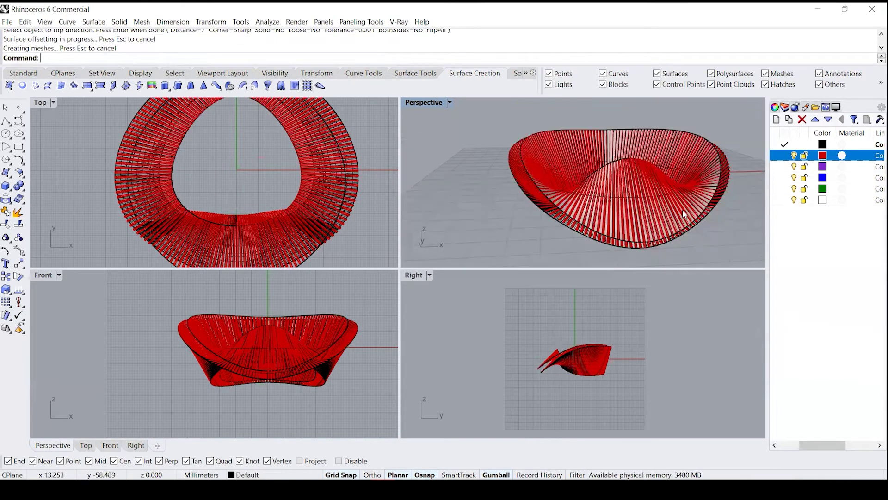
Step: Turn off Layer 01 so that only the rebuilt surface and its offset copy are displayed
right_drag(507, 204, 584, 199)
scroll(545, 178, up, 4)
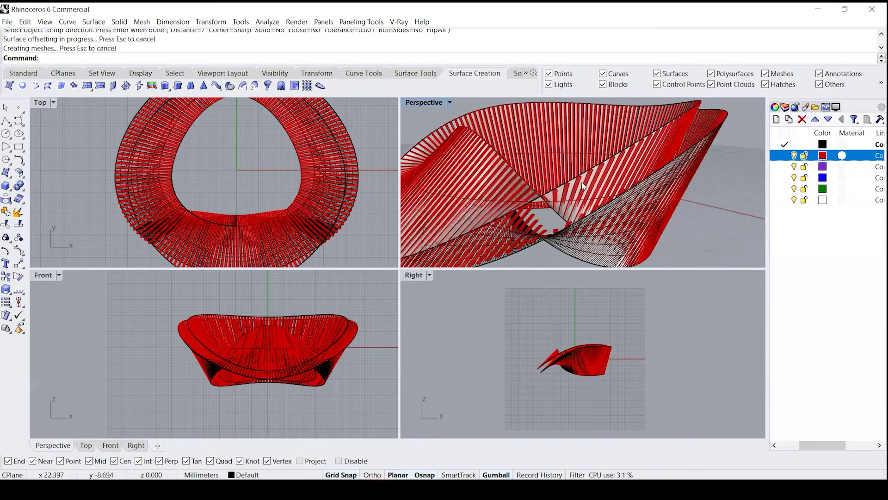
click(795, 156)
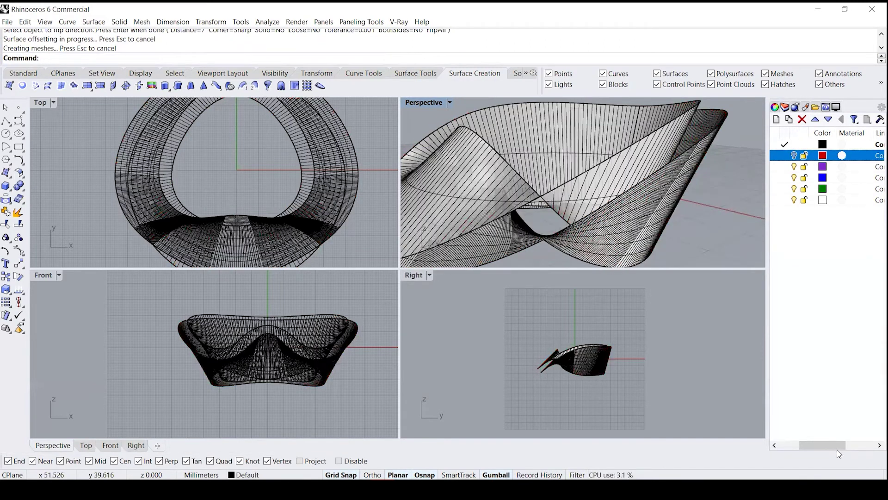
drag(837, 450, 802, 448)
right_drag(607, 196, 501, 226)
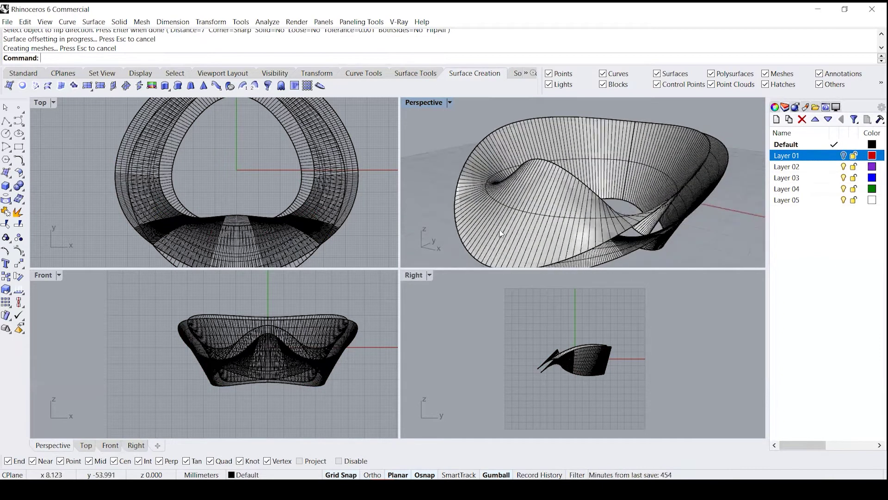
click(499, 229)
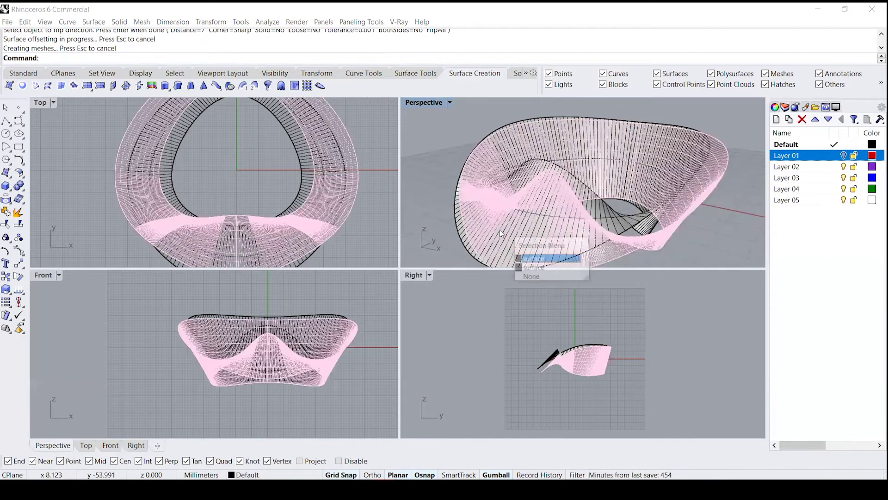
click(610, 251)
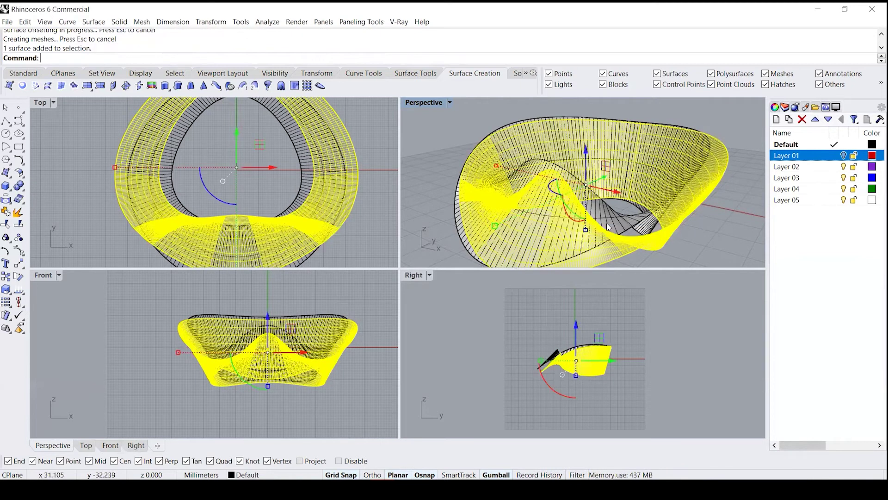
key(Escape)
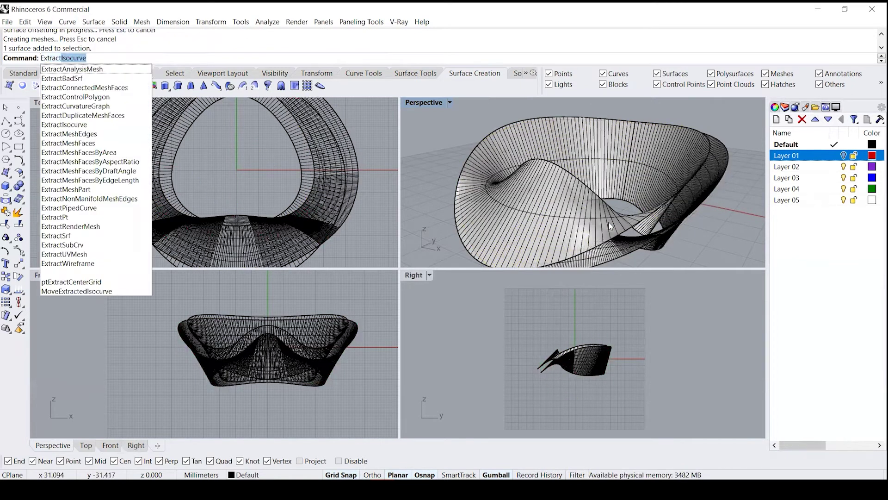
Step: Extract two U-direction isocurves from the rebuilt surface, one near its outer rim and one near its inner edge
key(Return)
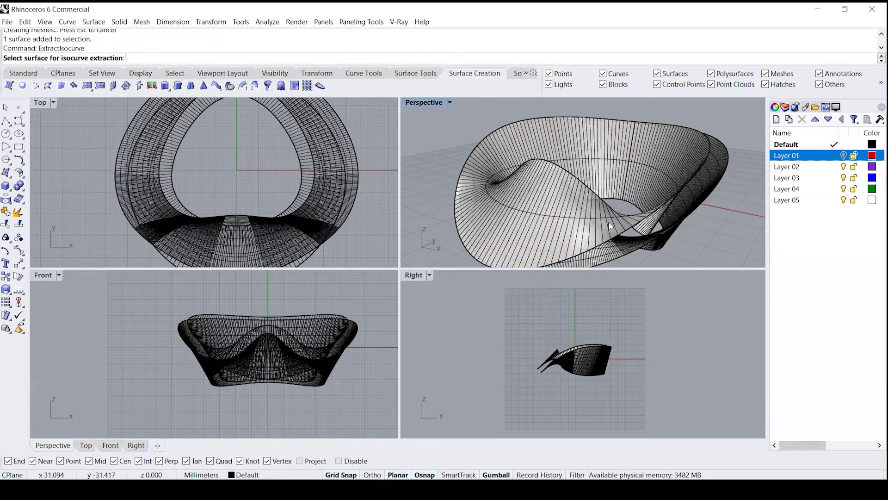
click(523, 143)
click(555, 175)
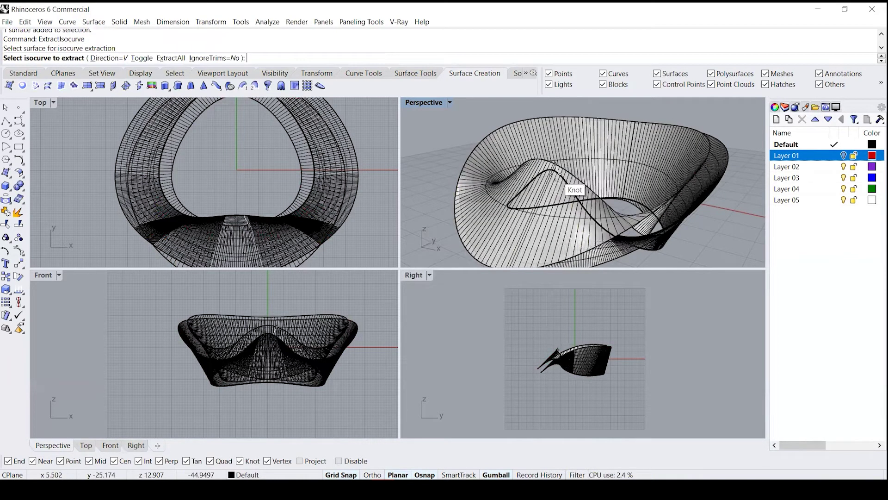
click(108, 59)
click(58, 58)
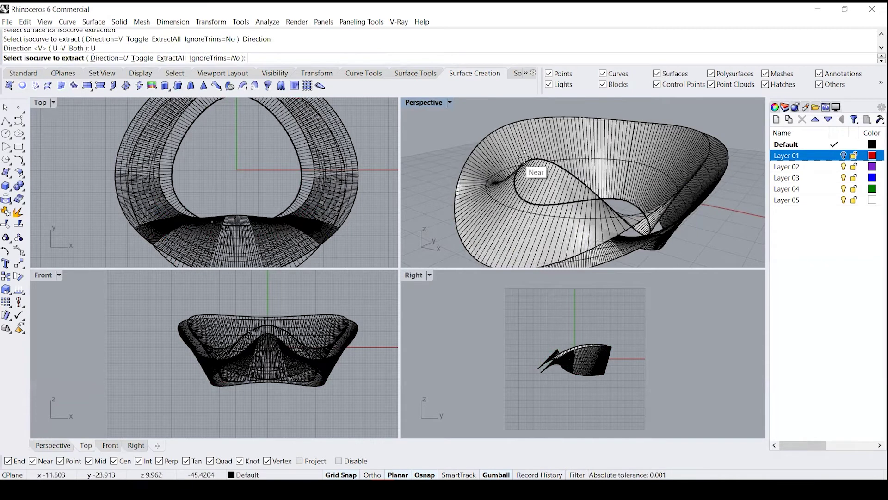
click(503, 144)
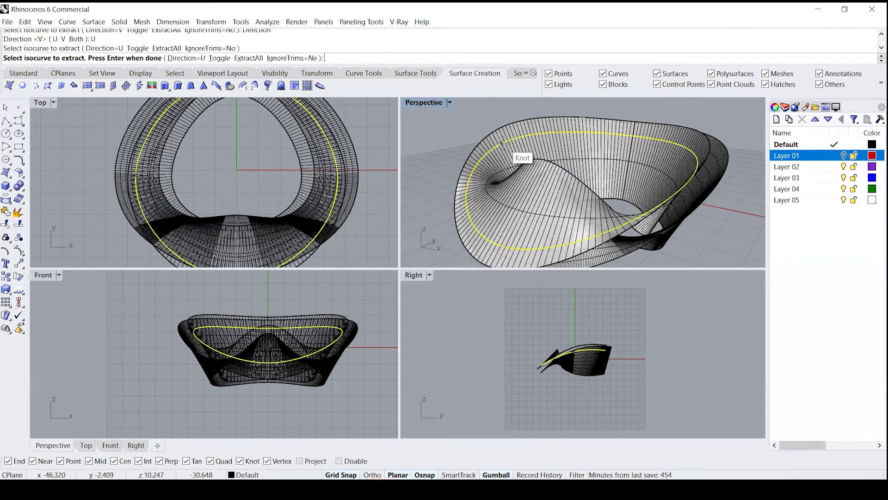
scroll(631, 192, up, 5)
click(630, 191)
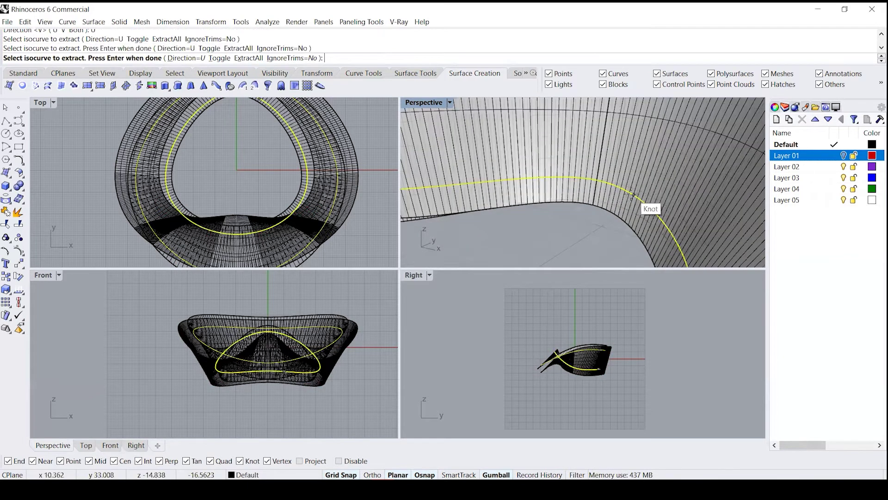
scroll(634, 194, down, 5)
key(Return)
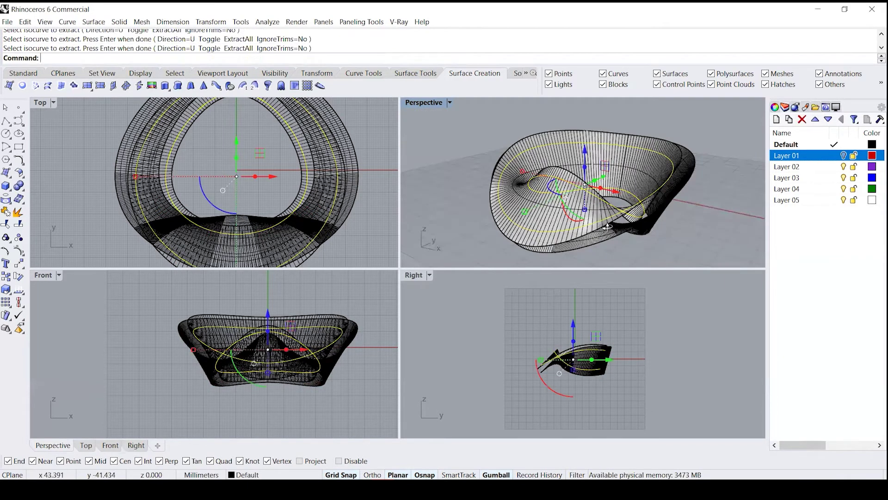
Step: Extract a U-direction isocurve from the offset surface close to its outer rim
right_drag(641, 203, 500, 226)
click(500, 226)
key(Return)
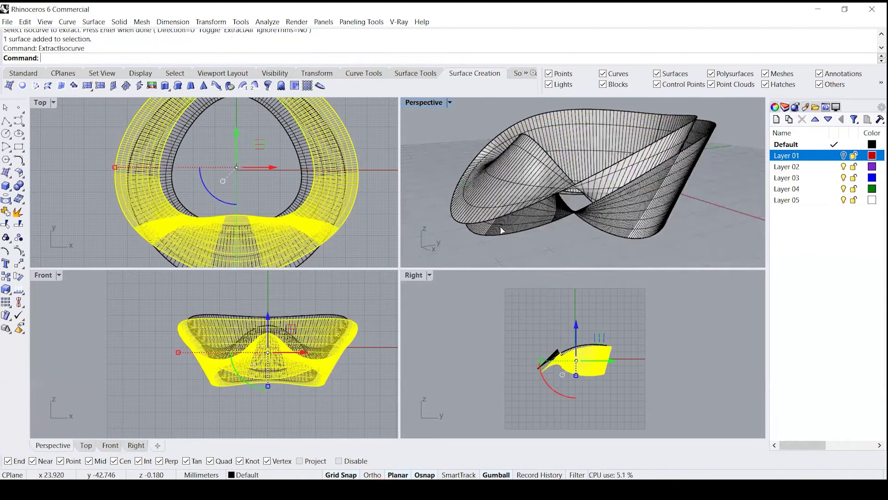
scroll(502, 226, up, 5)
scroll(504, 227, down, 5)
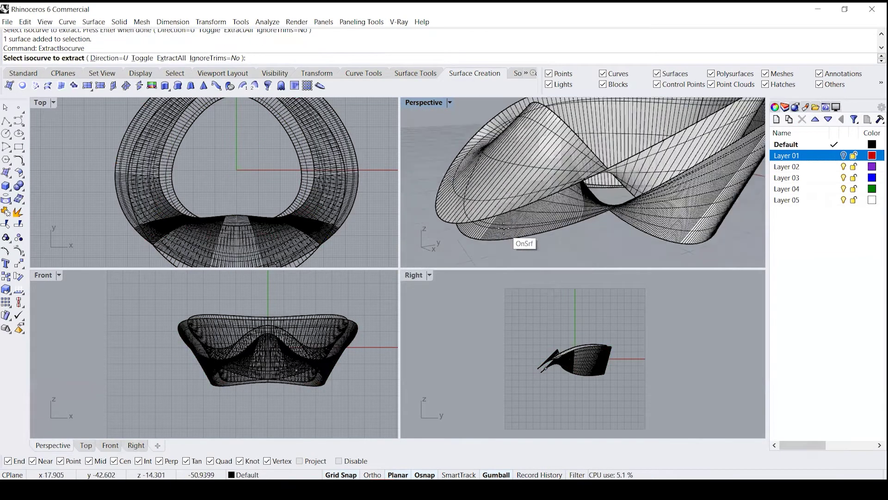
click(498, 196)
scroll(518, 194, up, 5)
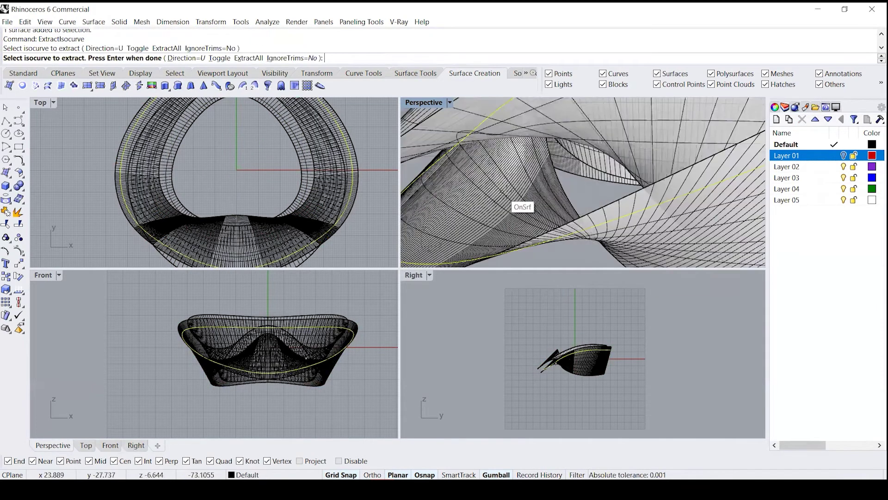
key(Return)
Step: Extract a U-direction isocurve from the offset surface near its inner edge and end the extraction
click(537, 176)
key(Return)
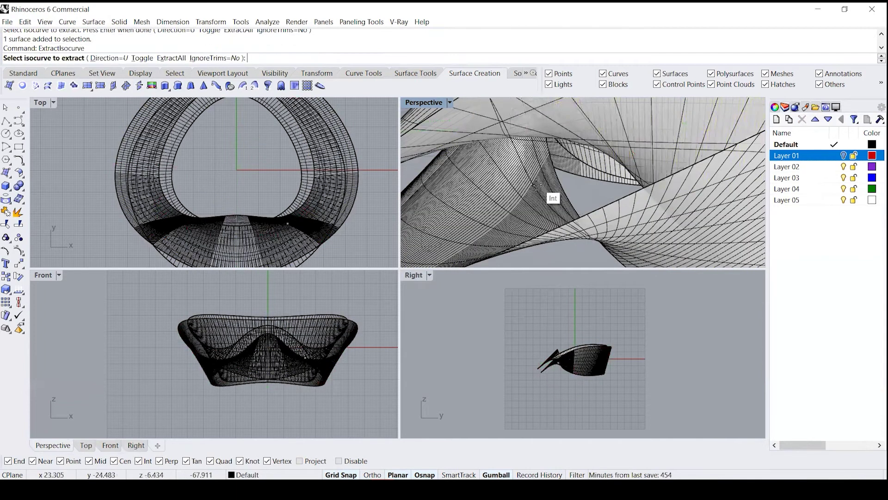
scroll(532, 184, up, 5)
scroll(530, 194, down, 3)
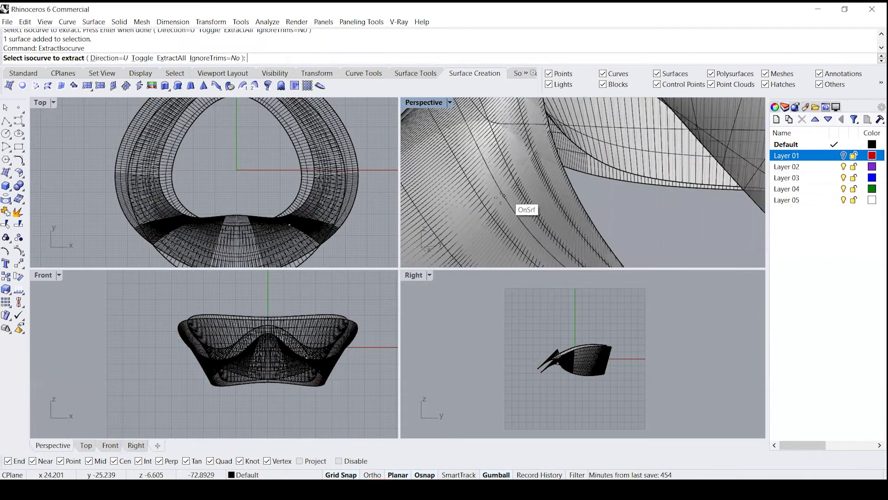
click(501, 199)
scroll(502, 199, down, 5)
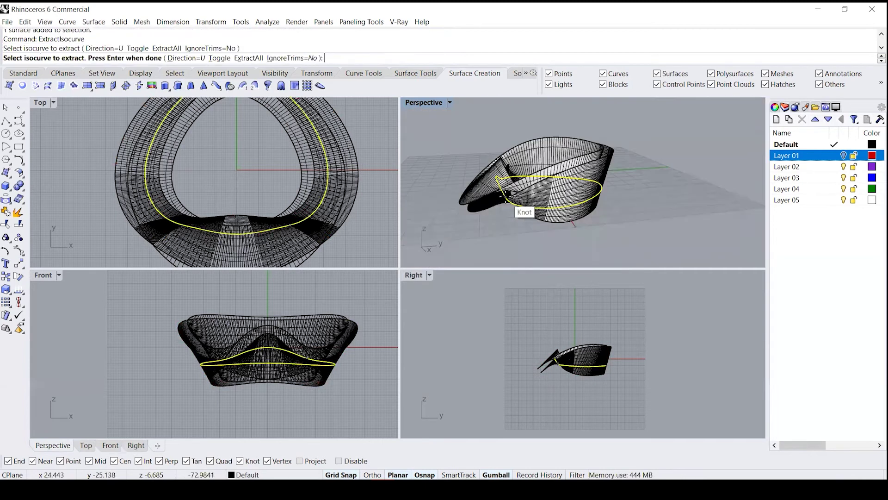
key(Return)
key(Escape)
right_drag(534, 200, 625, 210)
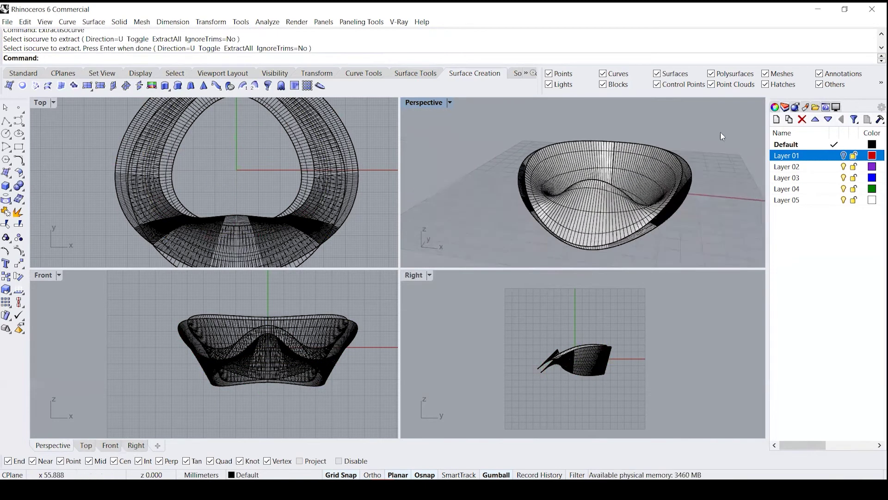
Step: With curves excluded from selection, select the rebuilt surface and its offset copy and hide them
scroll(506, 173, down, 2)
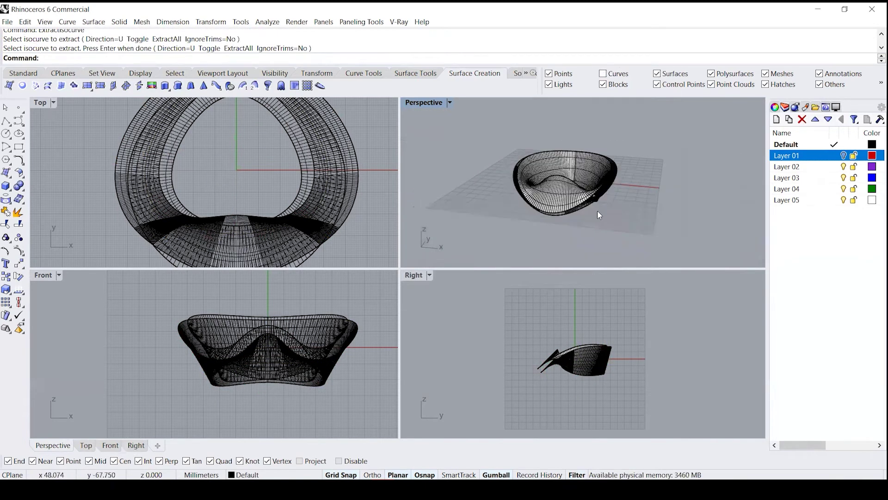
click(553, 184)
text(hide)
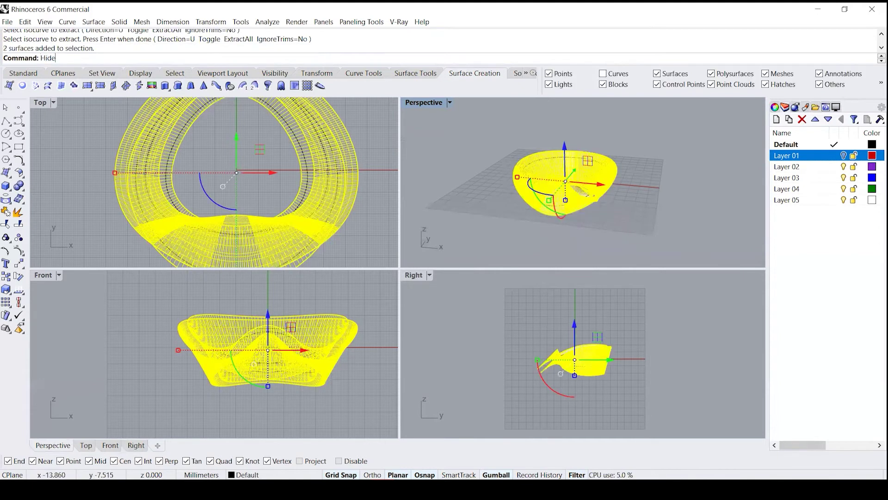
key(Return)
scroll(551, 182, up, 6)
right_drag(551, 182, 481, 226)
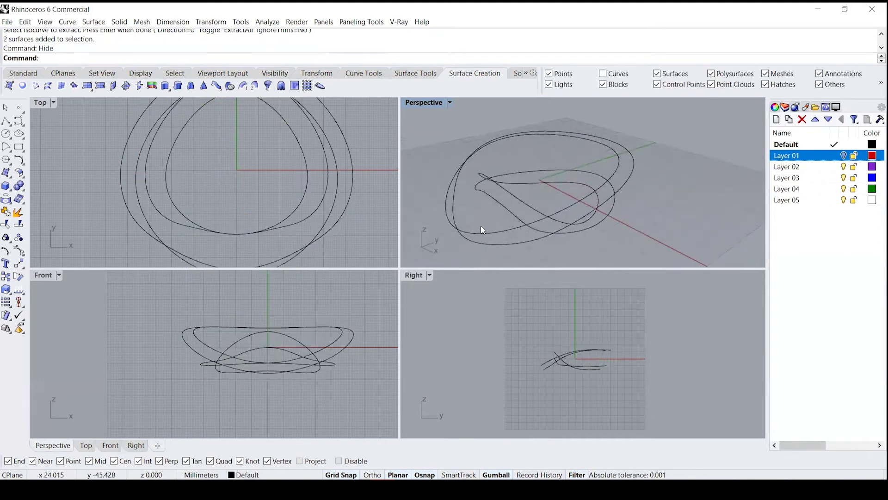
right_drag(564, 183, 653, 200)
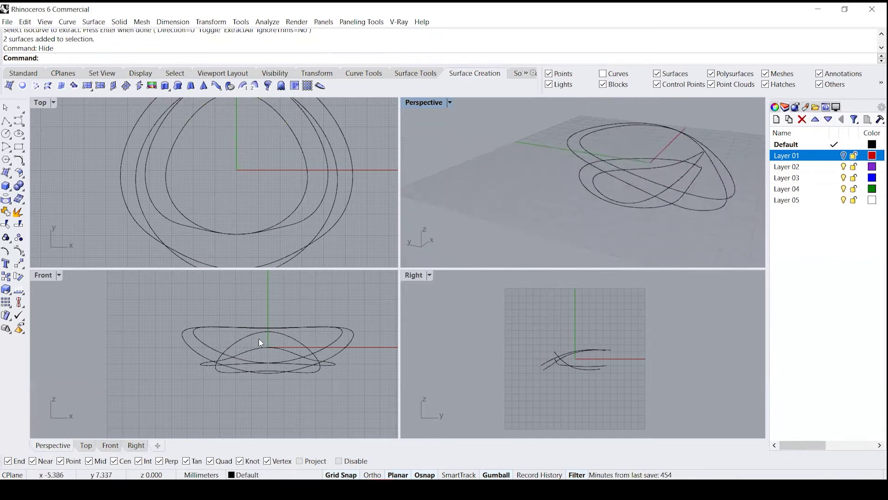
Step: In the Right view, draw a small square centred on the upper outer curve's end, its corner about 0.9 mm from the centre
scroll(532, 359, up, 8)
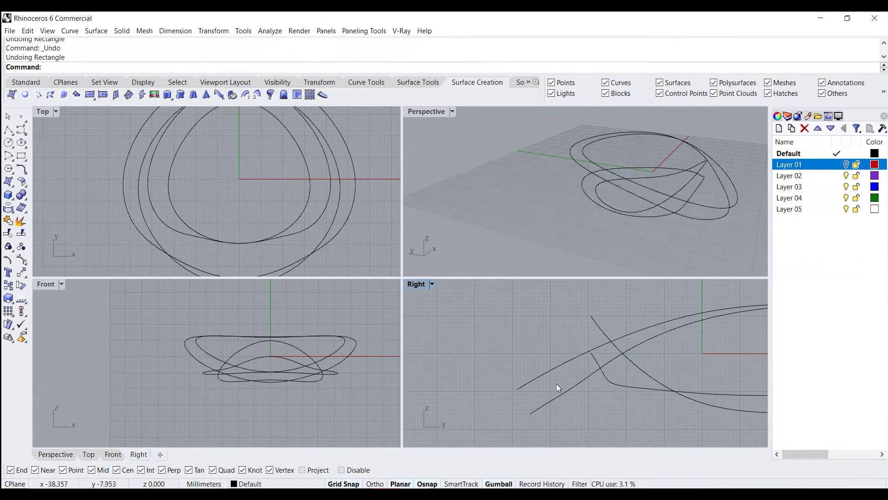
scroll(554, 375, down, 3)
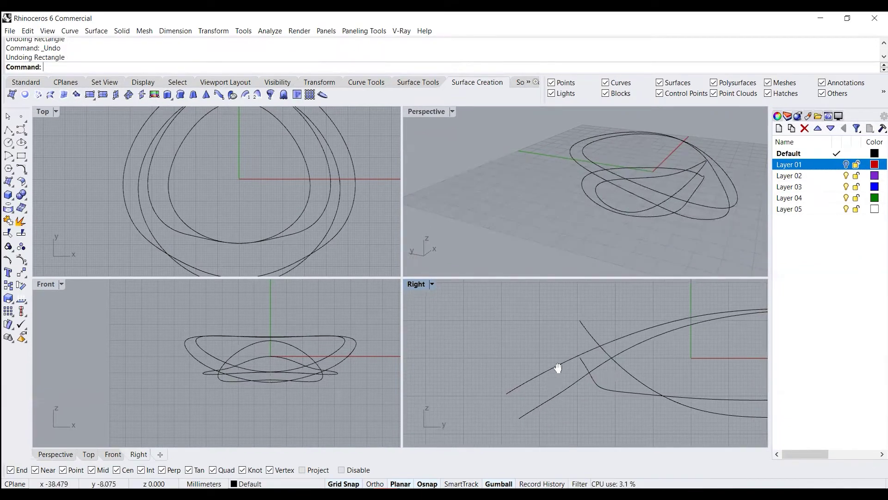
click(26, 160)
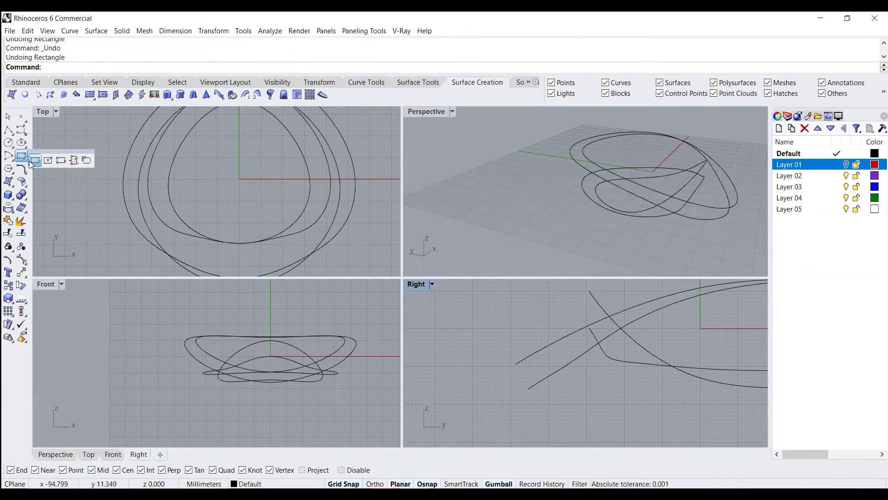
click(47, 160)
scroll(532, 370, up, 5)
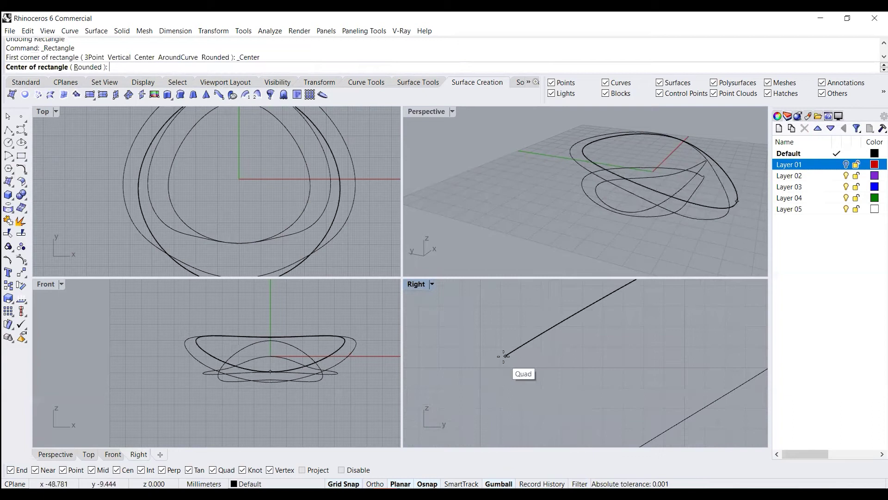
click(501, 355)
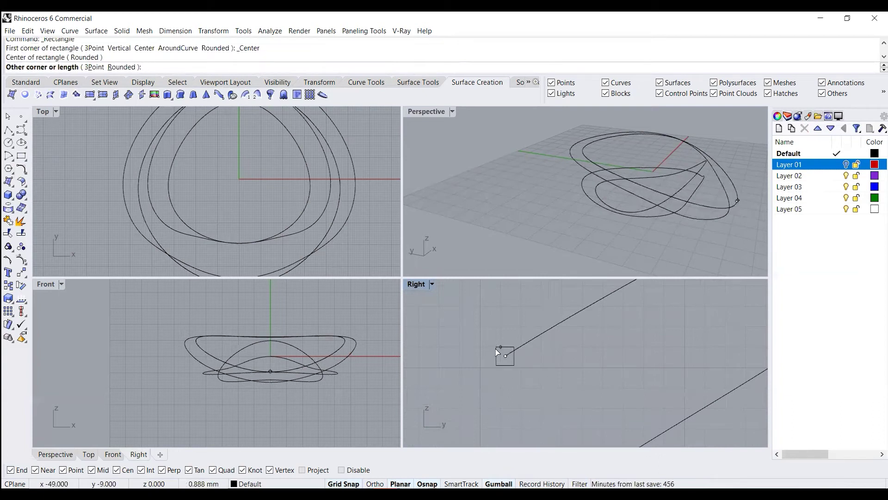
click(496, 348)
Step: Try a second centred rectangle at the lower outer curve's end with Grid Snap turned off, and delete the rectangle
scroll(495, 348, down, 10)
scroll(536, 410, up, 6)
click(515, 387)
right_click(514, 388)
click(512, 388)
scroll(509, 380, up, 2)
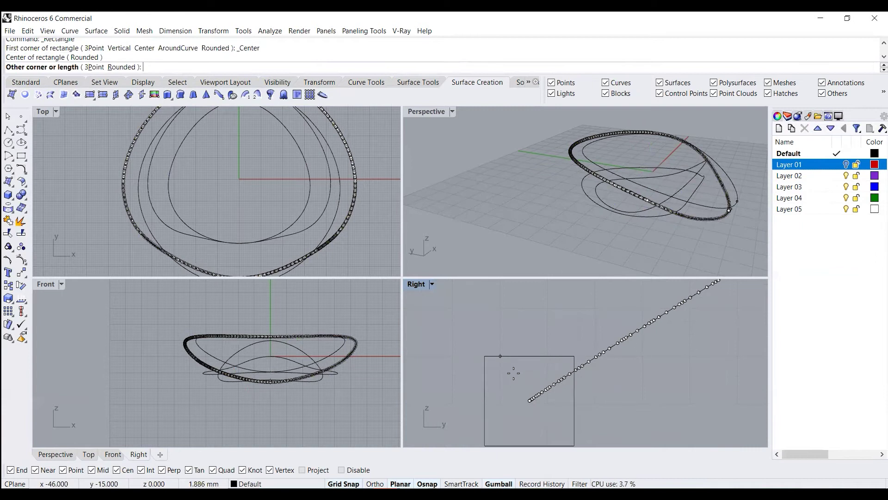
click(343, 483)
shift+click(509, 369)
scroll(497, 382, down, 12)
click(504, 382)
key(Delete)
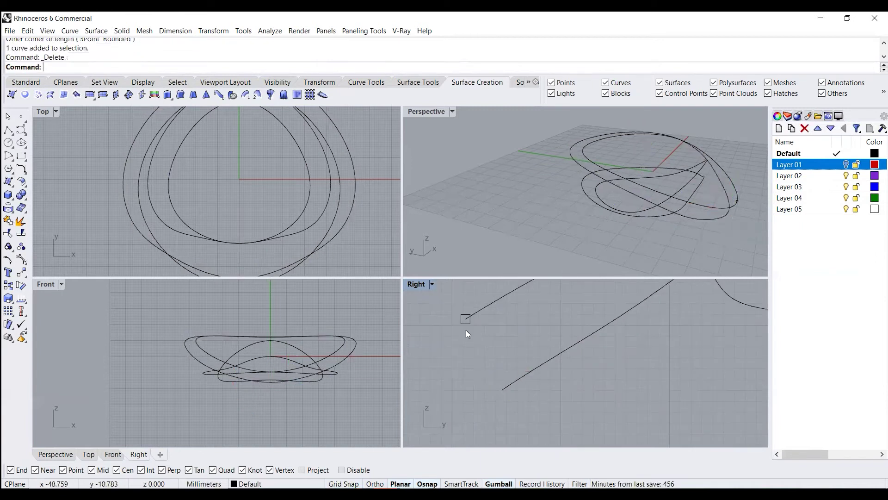
Step: Copy the small square from the upper outer curve's end to the matching ends of the other three curves
click(465, 324)
text(Copy)
key(Return)
click(465, 319)
scroll(532, 365, up, 3)
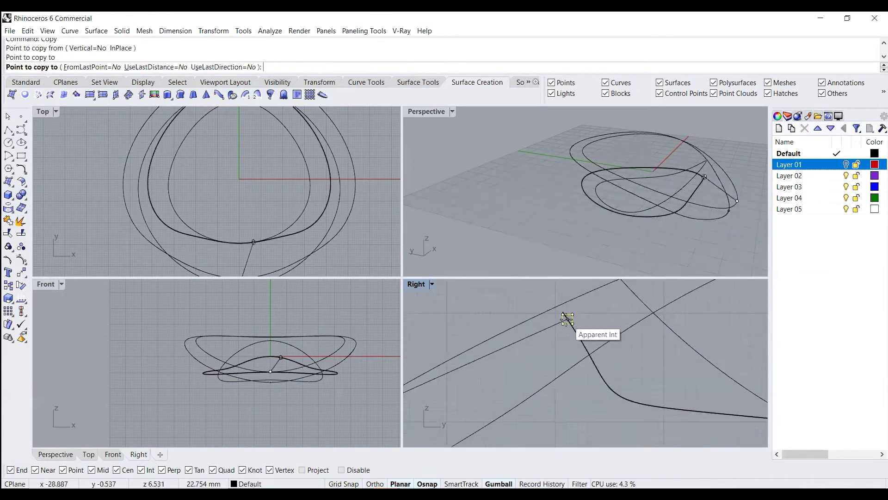
scroll(546, 363, up, 3)
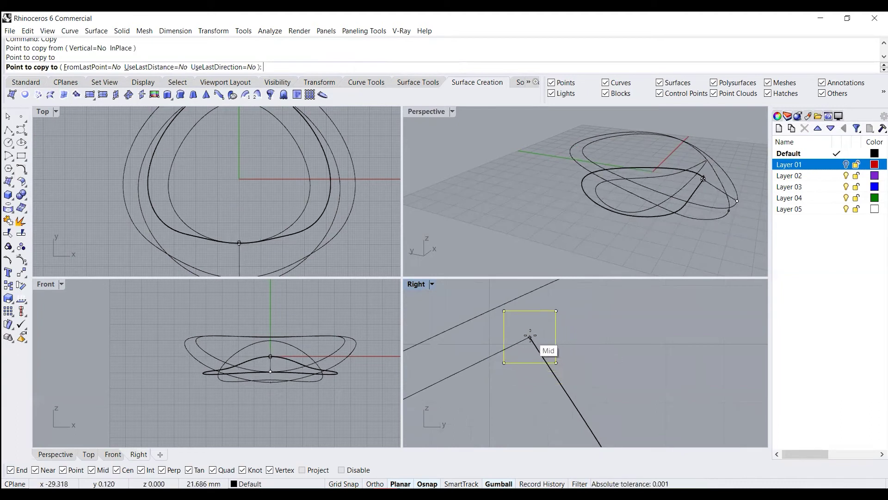
click(530, 336)
scroll(530, 336, down, 4)
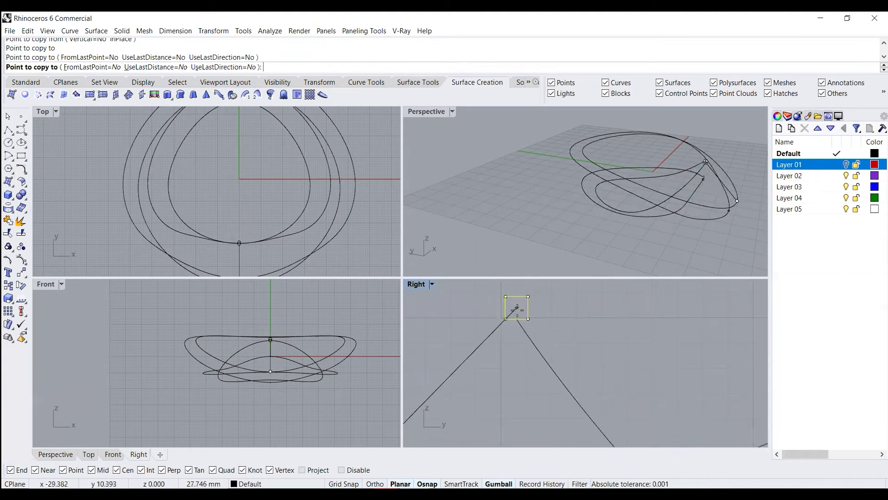
click(515, 325)
key(Return)
scroll(512, 334, down, 4)
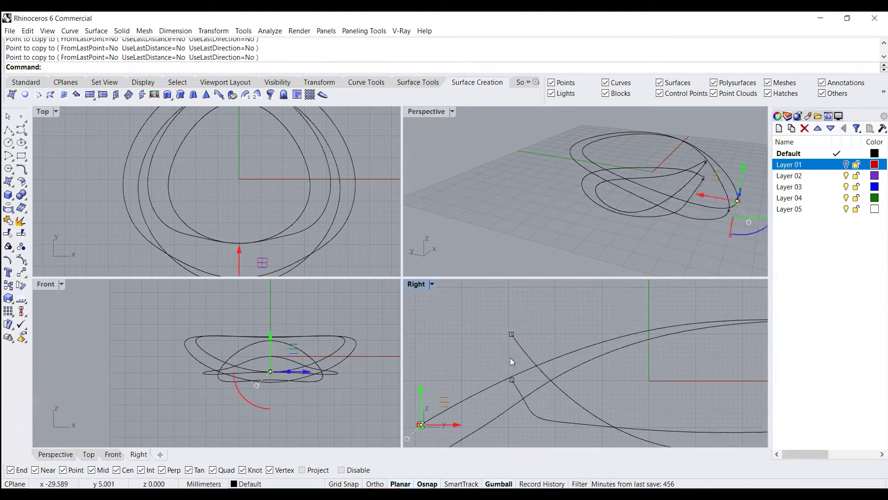
Step: Sweep the small square along the upper outer curve with Sweep1
scroll(448, 401, up, 3)
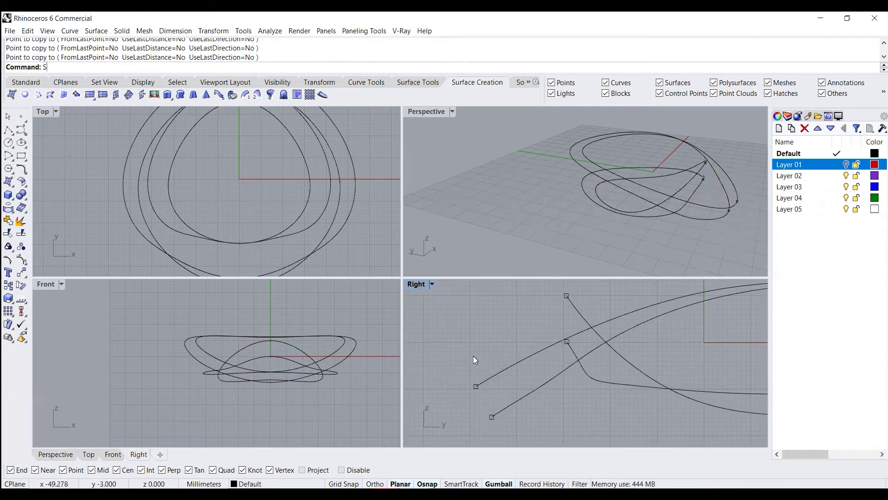
key(Return)
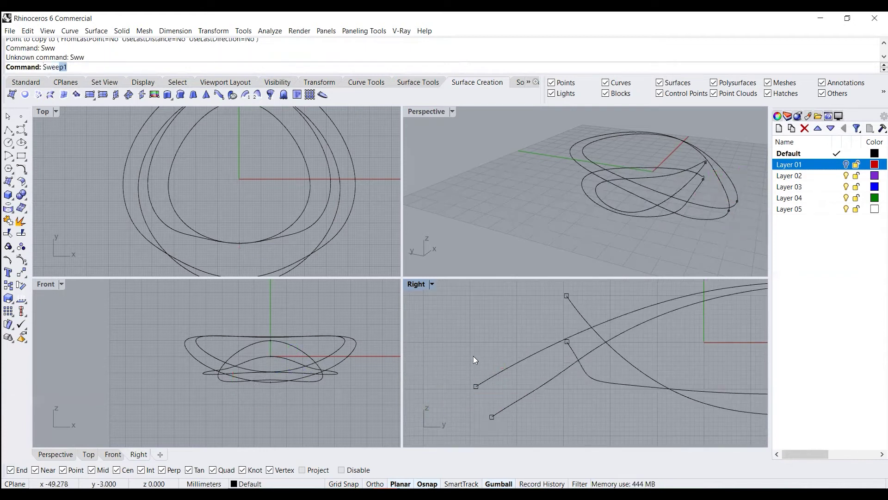
text(Swee)
key(Return)
click(481, 383)
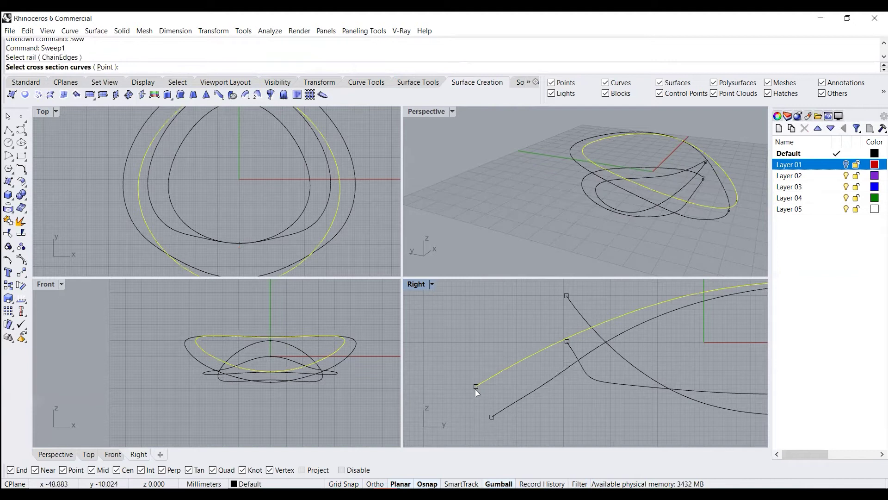
click(477, 393)
key(Return)
Step: Sweep the second square profile along the lower outer curve with Sweep1
key(Return)
key(Return)
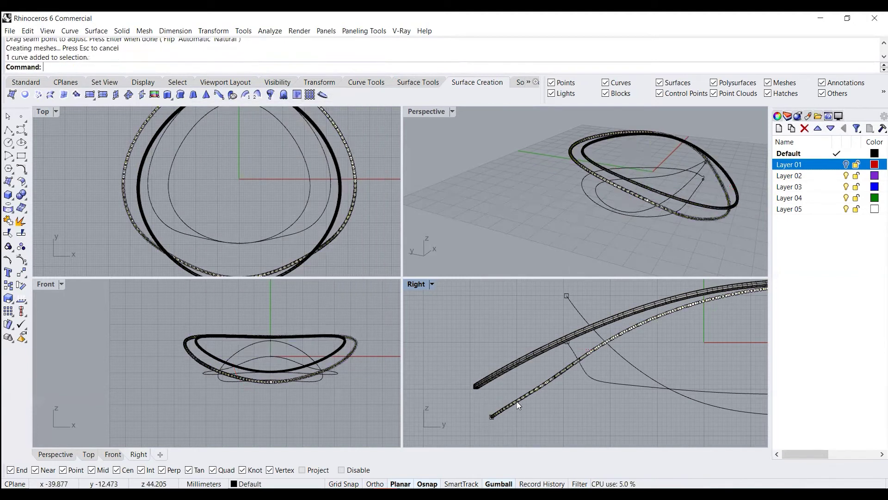
key(Return)
scroll(484, 418, up, 12)
click(484, 417)
key(Escape)
Step: Sweep the two remaining square profiles along the two inner curves with Sweep1
key(Return)
click(505, 397)
click(495, 414)
key(Return)
key(Return)
key(Return)
scroll(508, 409, down, 15)
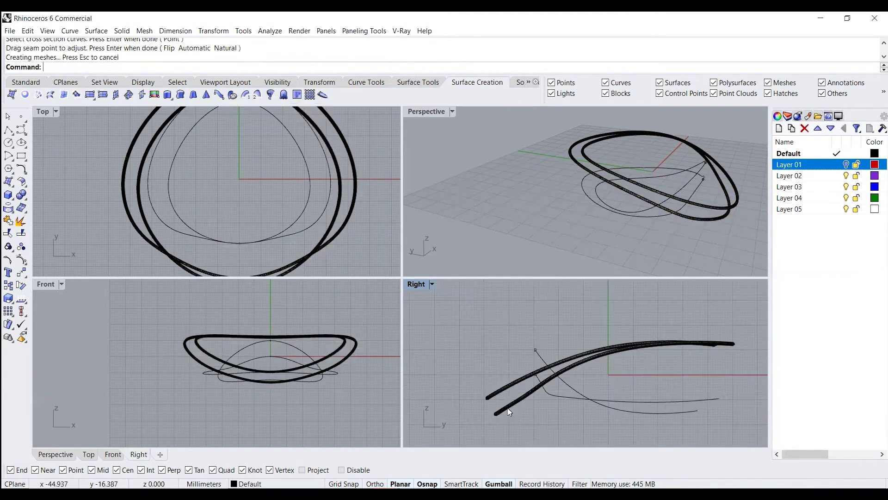
key(Return)
scroll(509, 411, up, 5)
click(532, 344)
scroll(531, 361, up, 12)
right_click(532, 362)
click(531, 362)
click(508, 344)
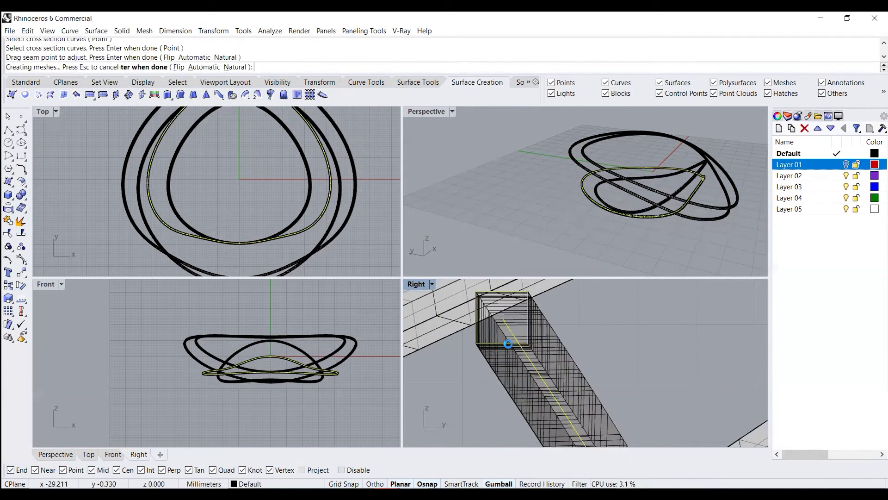
scroll(606, 341, down, 6)
scroll(615, 204, up, 8)
scroll(634, 199, down, 8)
right_drag(657, 224, 693, 201)
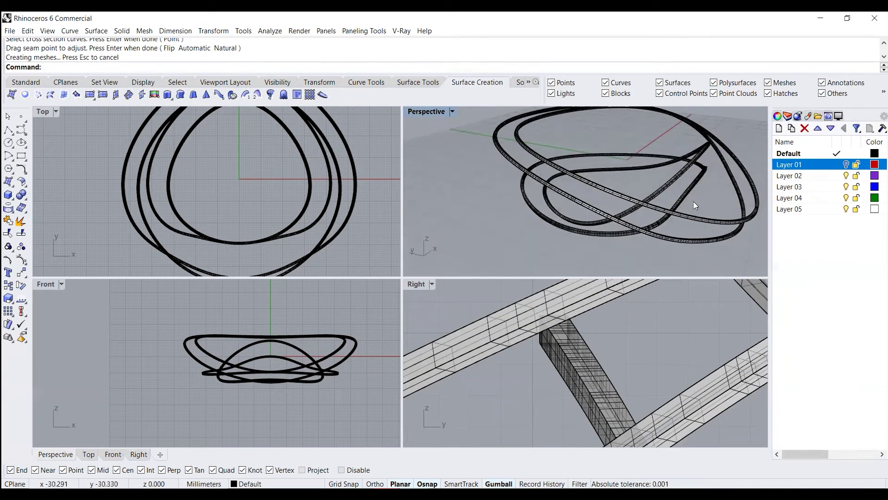
Step: Move the four curves and four swept rails to Layer 01 and turn that layer on to view the whole ring
right_click(818, 168)
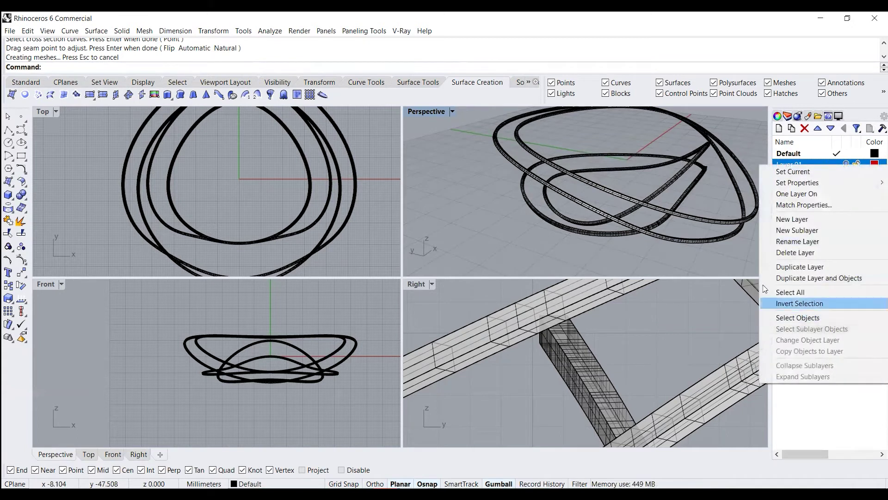
click(604, 262)
right_click(793, 167)
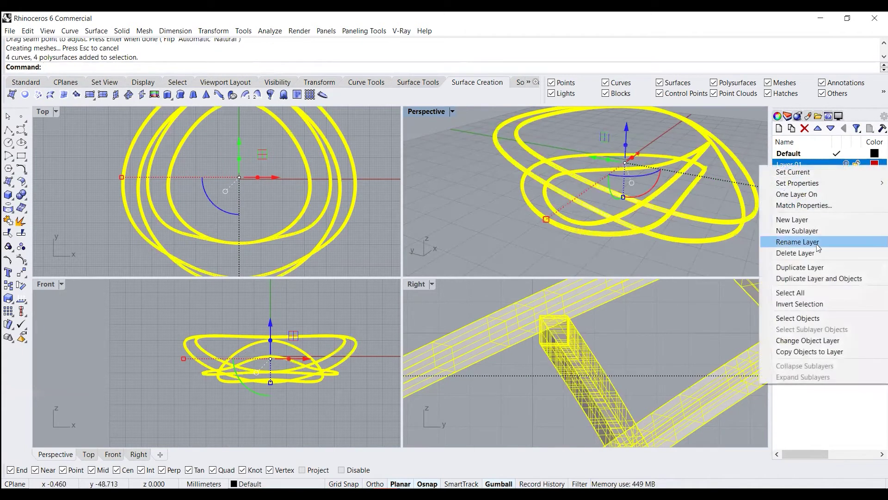
click(816, 340)
click(845, 164)
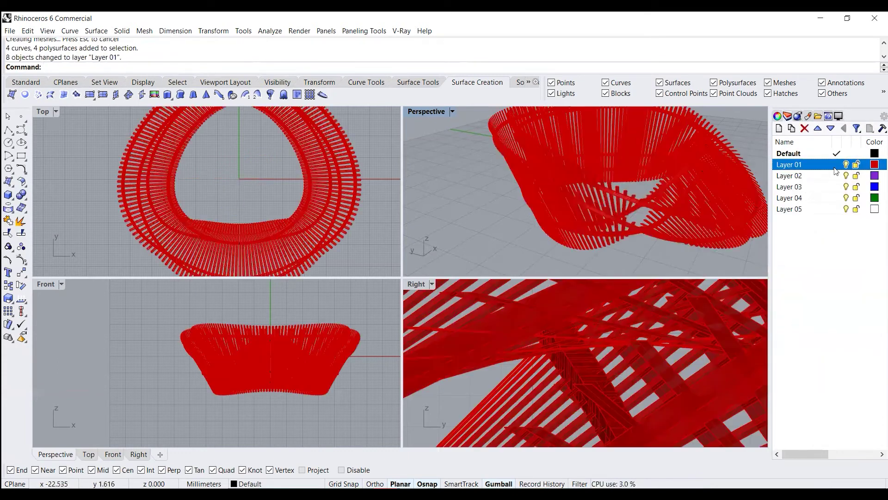
scroll(583, 195, up, 6)
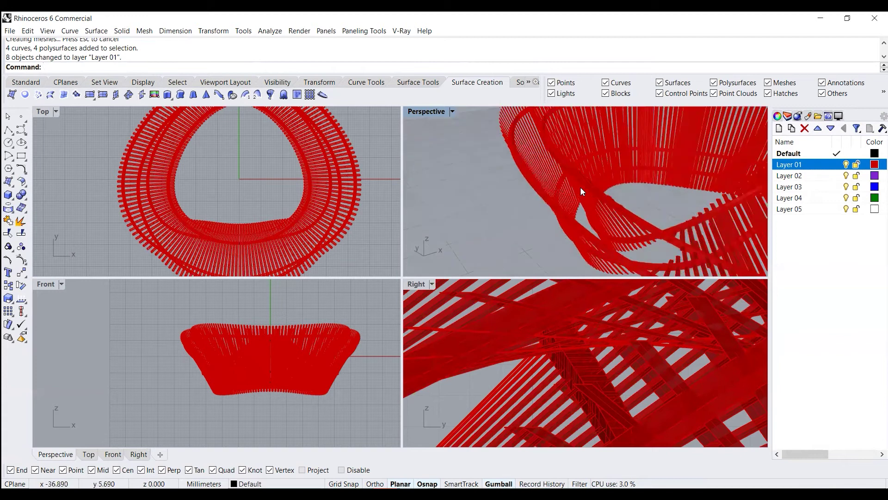
scroll(580, 188, down, 2)
right_drag(581, 193, 582, 200)
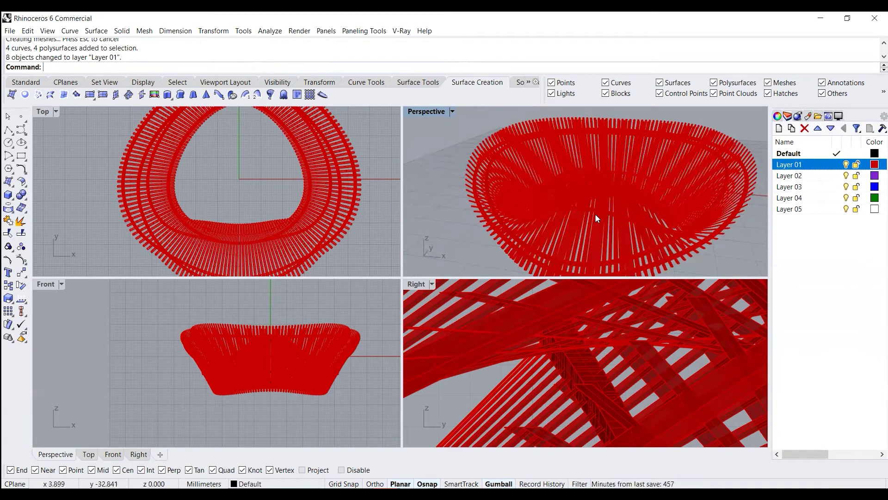
right_drag(585, 191, 670, 209)
Step: With object snaps off, trace the ring's inner opening in the Top view with an interpolated curve, then re-enable snaps and close it at its start
scroll(234, 207, down, 4)
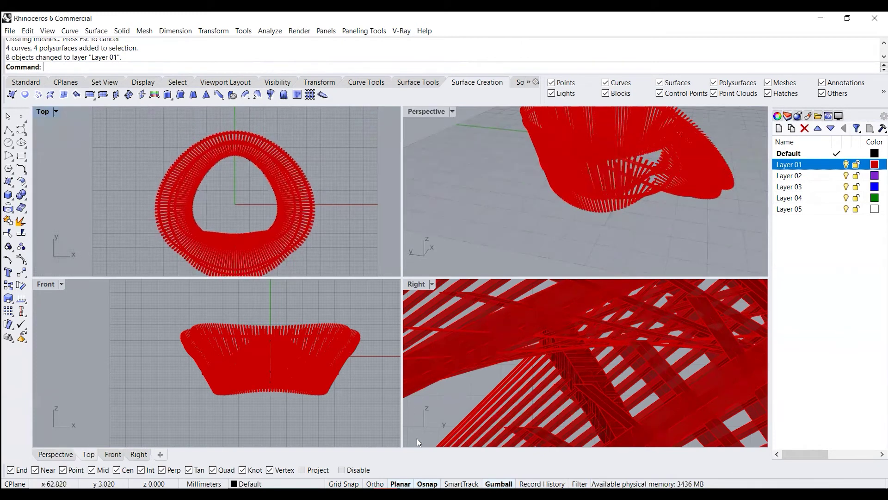
click(428, 484)
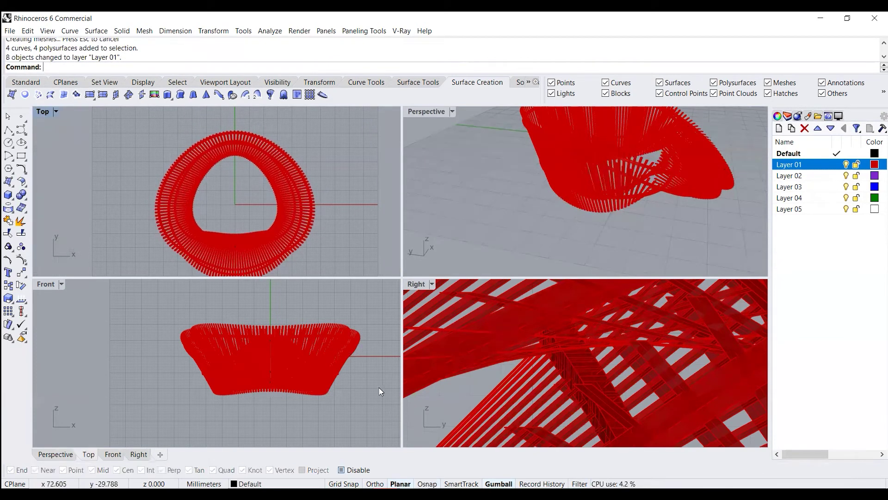
click(21, 131)
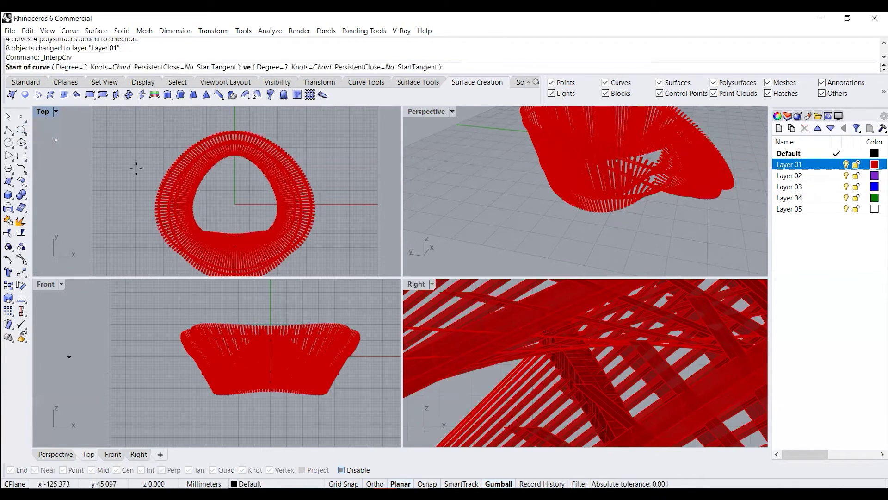
scroll(231, 164, up, 5)
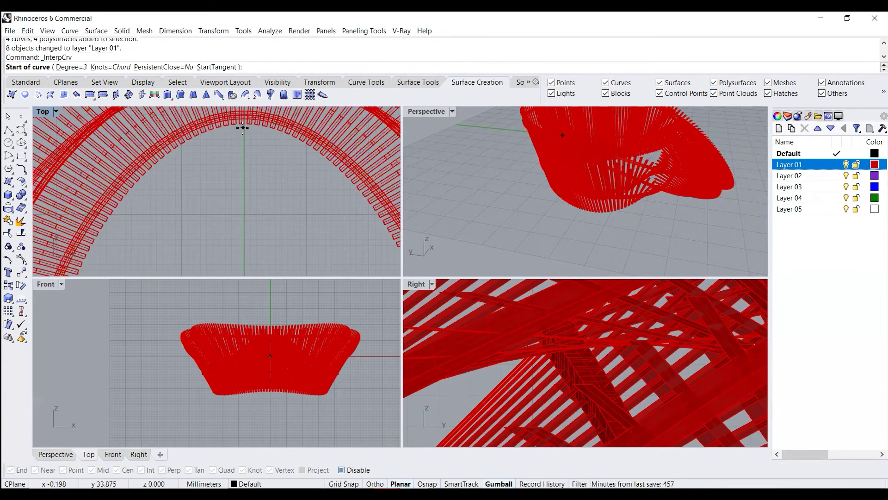
click(243, 127)
click(229, 128)
click(182, 144)
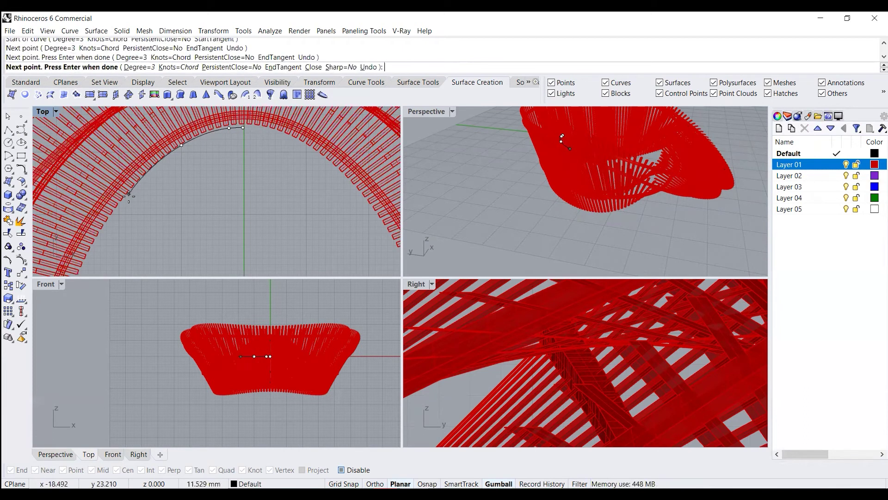
click(129, 194)
right_drag(85, 263, 129, 177)
click(129, 180)
right_drag(144, 248, 177, 200)
click(155, 184)
click(148, 223)
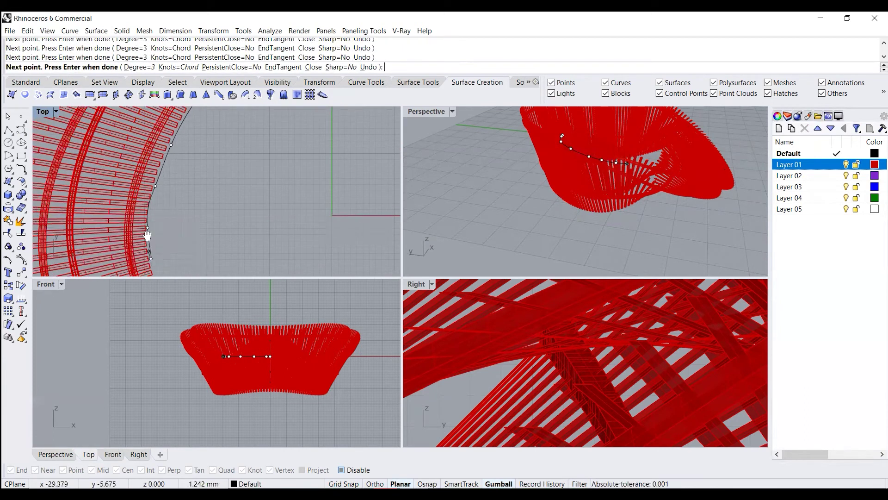
right_drag(147, 238, 100, 110)
click(104, 127)
click(113, 154)
click(134, 185)
click(147, 196)
click(173, 200)
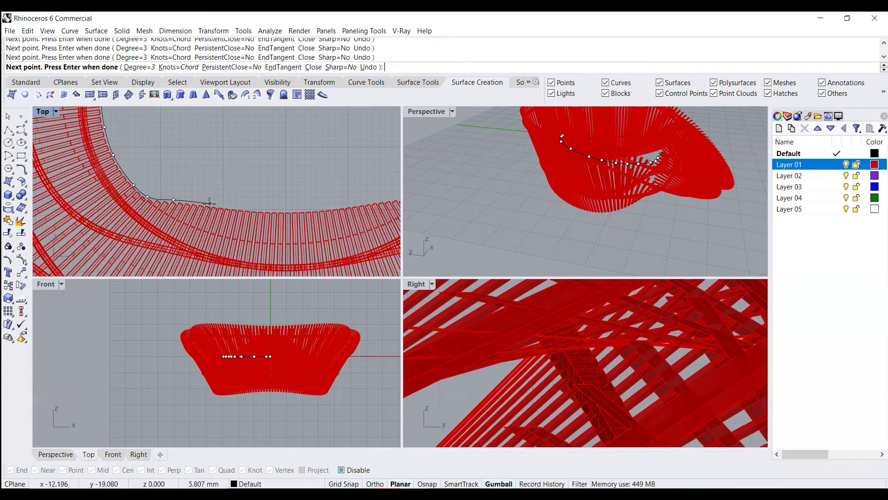
click(307, 209)
right_drag(307, 209, 206, 217)
click(254, 212)
click(285, 207)
click(347, 180)
right_drag(347, 179, 286, 292)
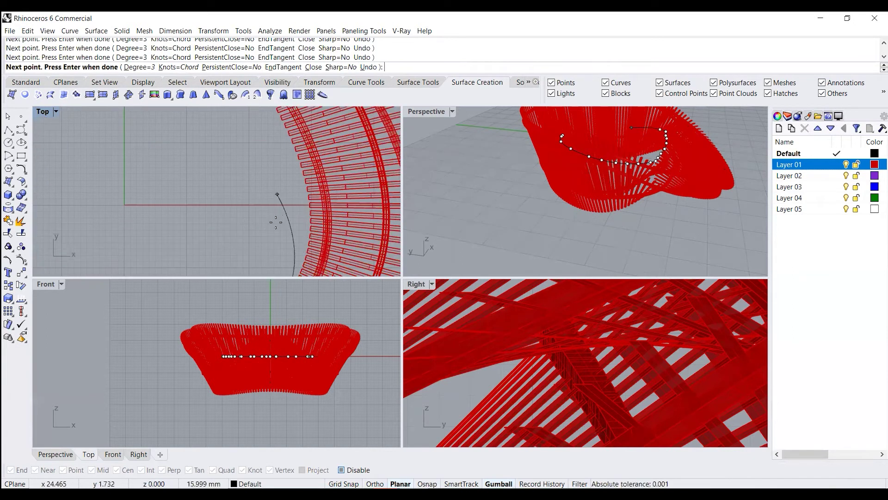
click(294, 175)
right_drag(278, 195, 312, 196)
click(305, 126)
click(300, 147)
right_drag(300, 146, 320, 242)
click(285, 154)
click(287, 195)
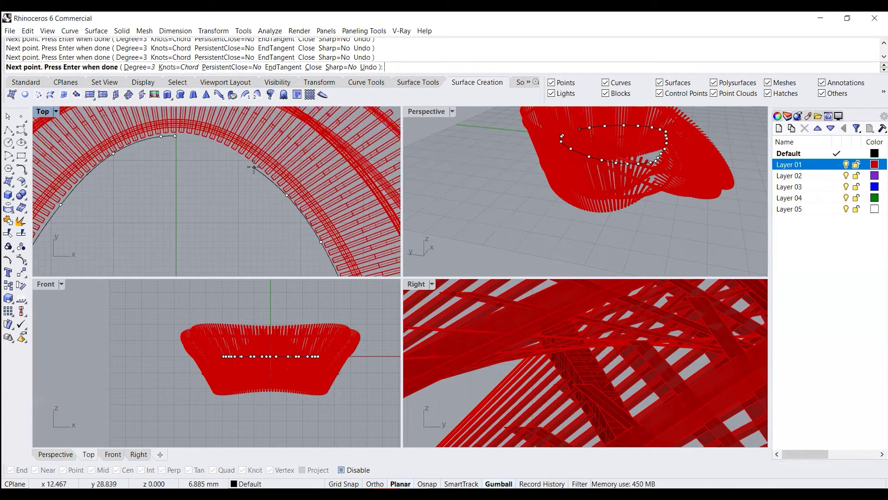
click(253, 164)
click(208, 140)
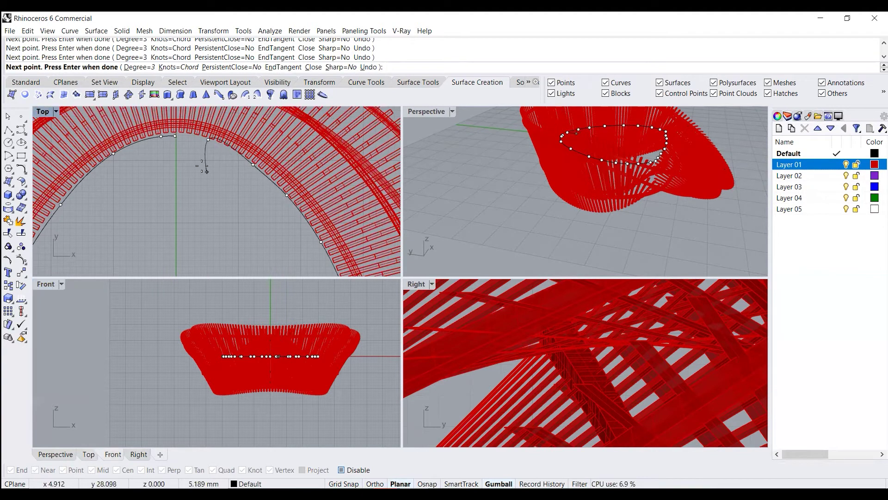
click(428, 486)
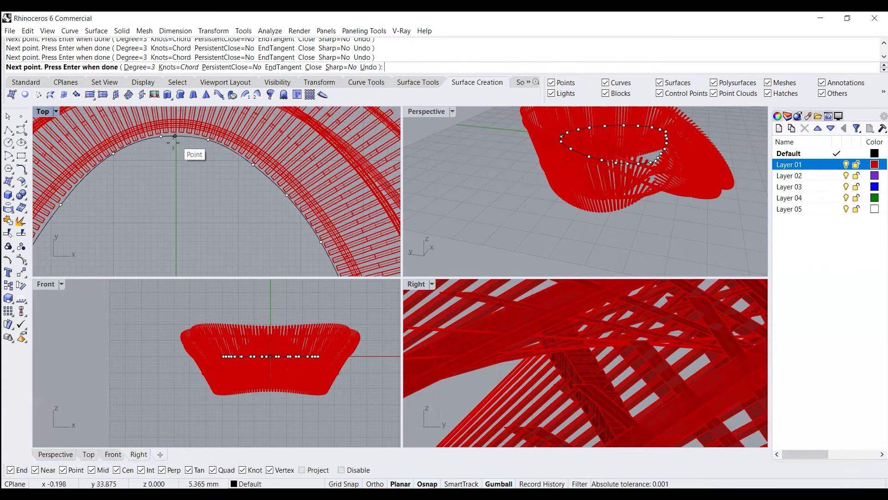
click(175, 137)
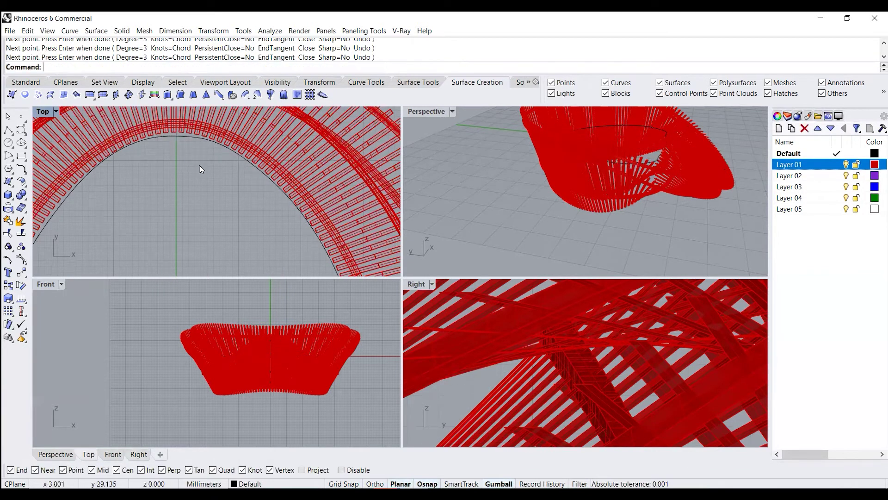
Step: Fill the closed inner curve with a planar surface
click(202, 140)
scroll(201, 139, down, 6)
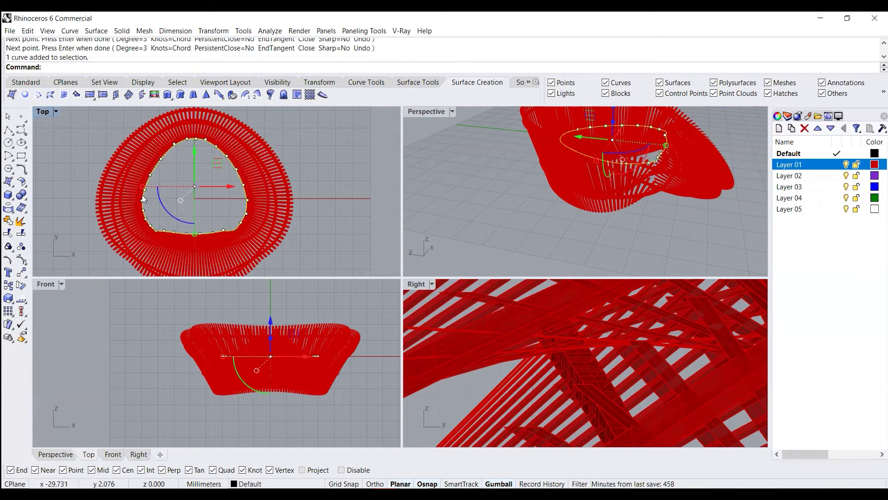
right_drag(623, 184, 530, 209)
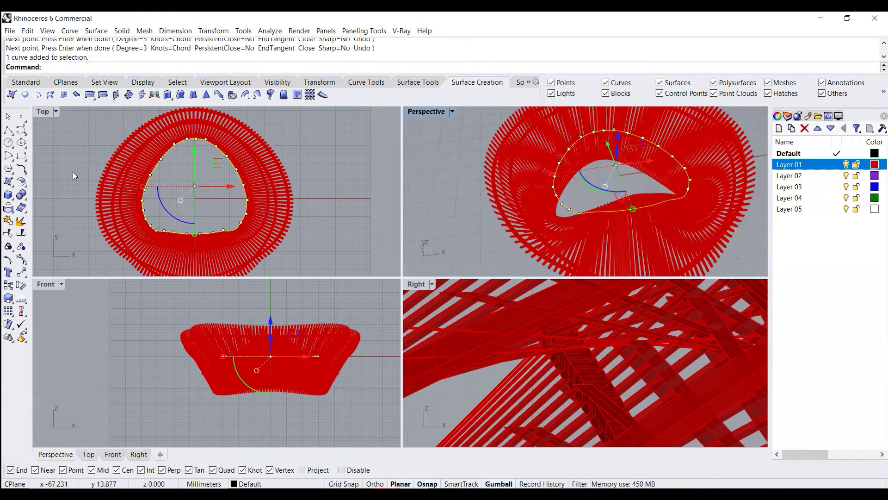
click(22, 182)
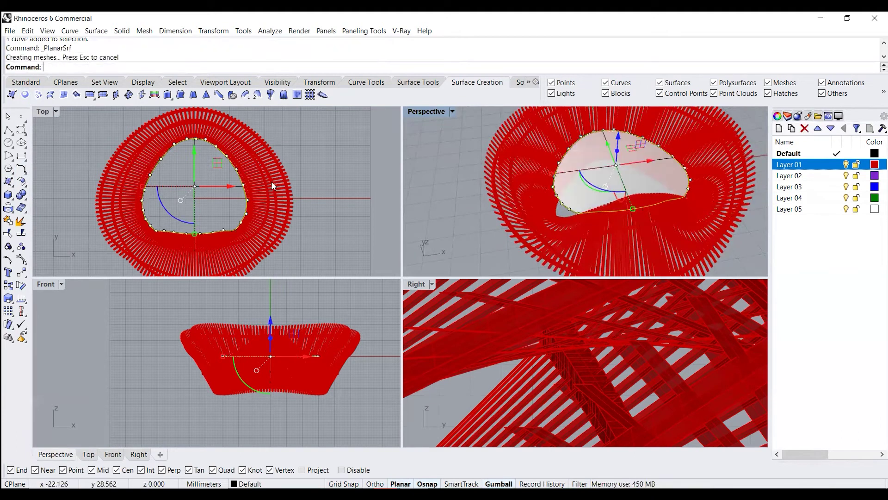
Step: Move the planar surface vertically down to near the base of the ring
right_drag(599, 238, 710, 199)
click(631, 139)
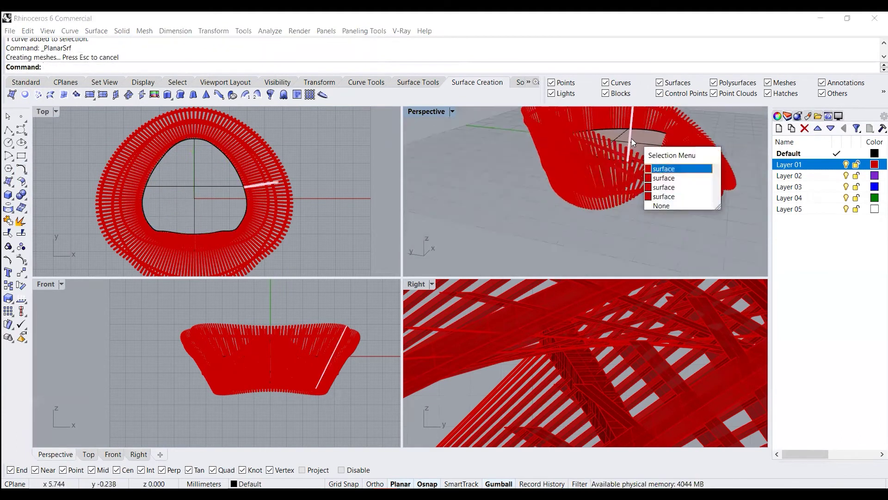
click(645, 142)
click(646, 146)
click(680, 171)
right_drag(608, 166, 619, 192)
drag(269, 324, 270, 352)
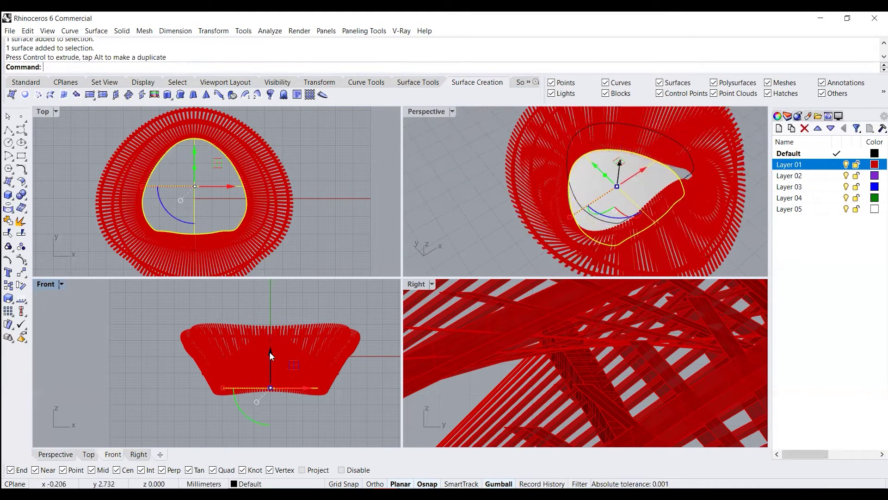
click(515, 259)
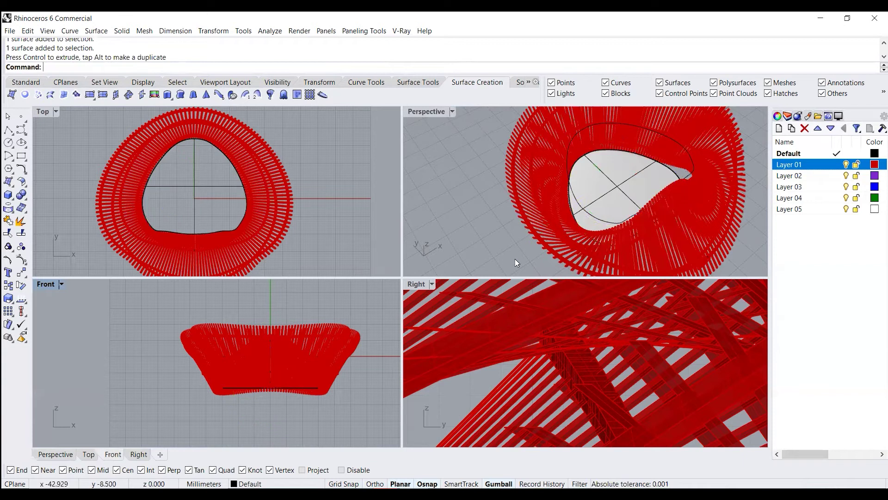
Step: Extrude the lowered planar surface a short distance downward into a thin slab
click(618, 184)
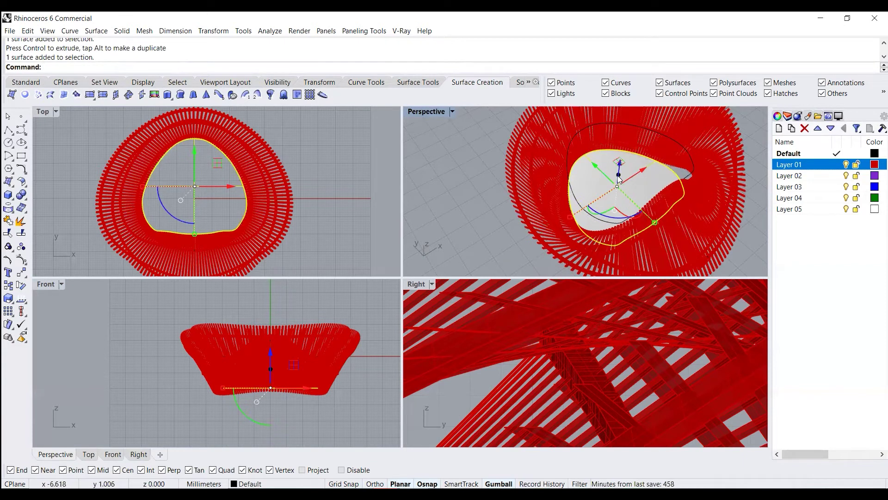
drag(620, 179, 618, 181)
key(Escape)
right_drag(638, 210, 483, 171)
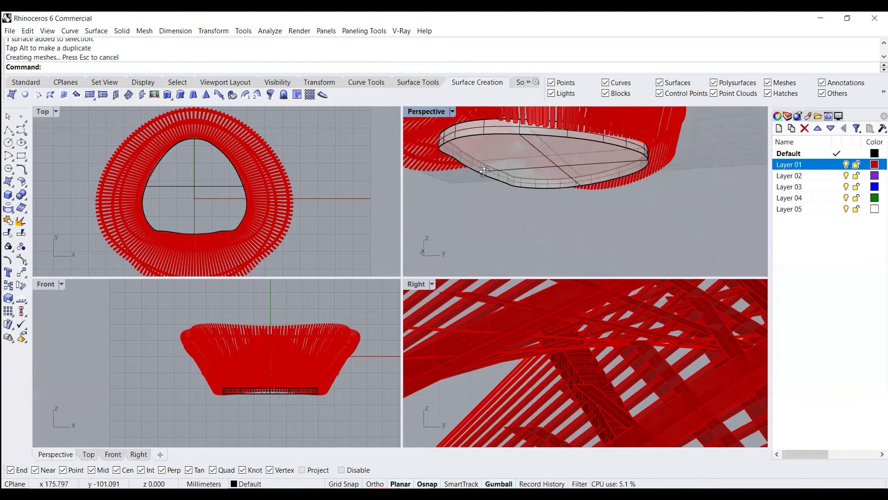
Step: Duplicate the border of the slab's bottom surface with DupBorder and offset the border outward by 10 mm
click(512, 168)
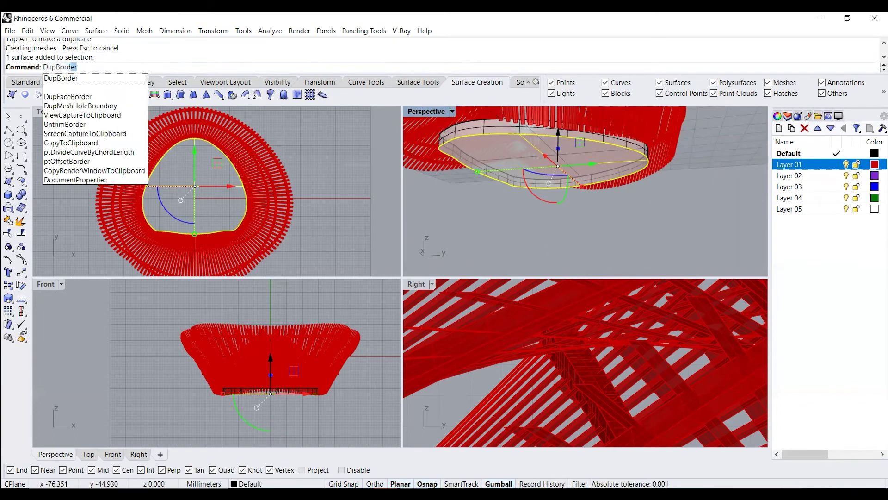
key(Return)
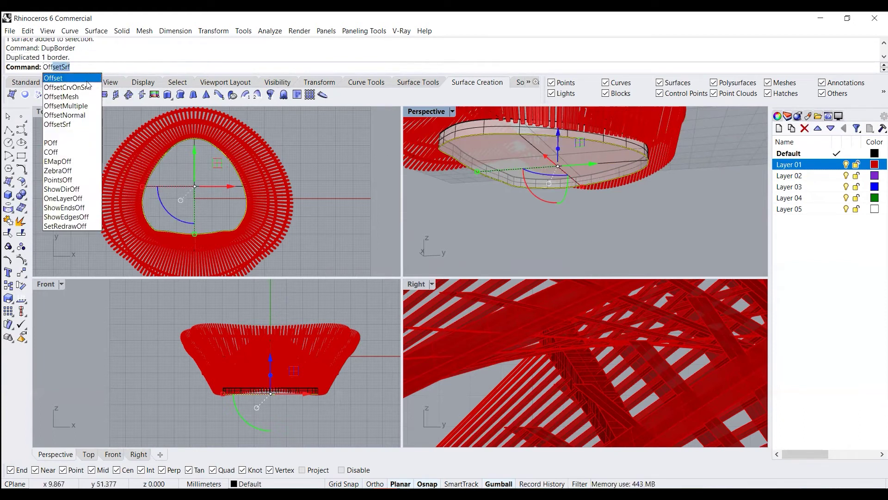
click(87, 79)
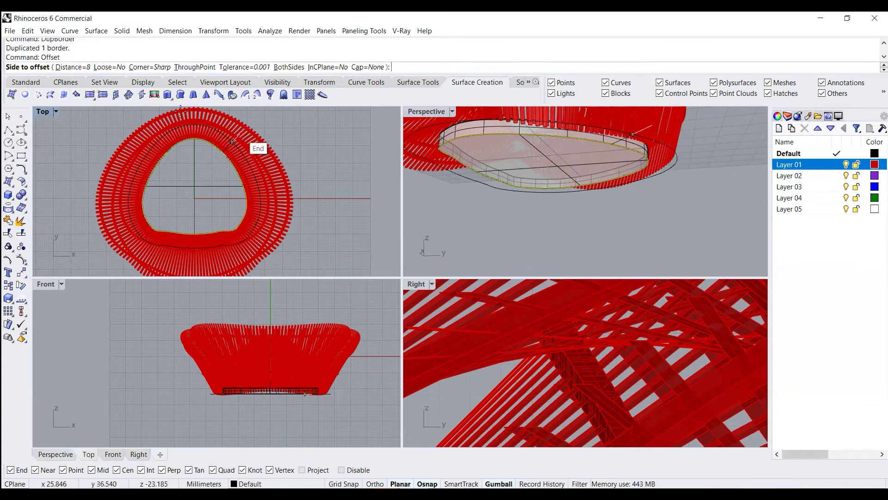
click(74, 67)
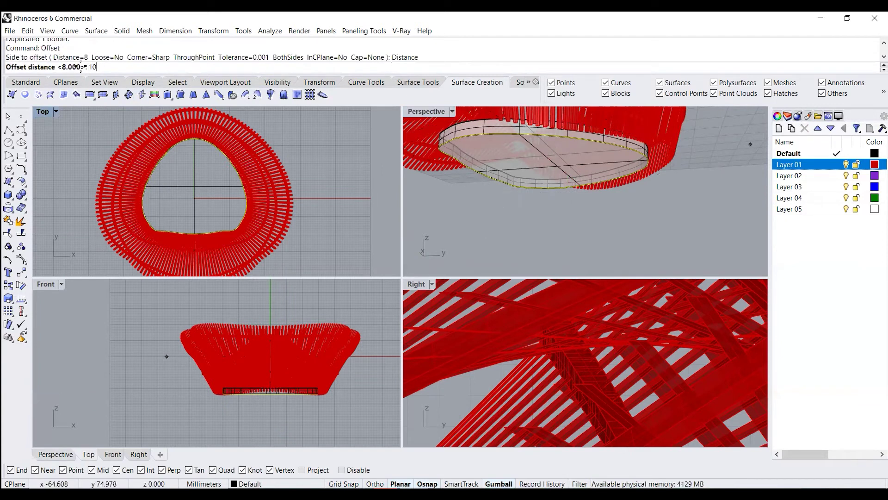
text(10)
key(Return)
click(540, 249)
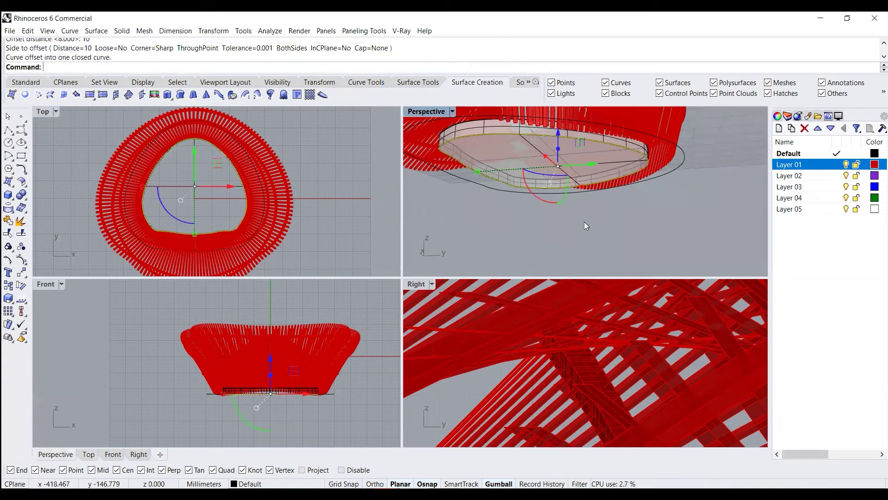
Step: Loft between the duplicated border and its offset curve with the Normal style and no simplification
text(Loft)
key(Return)
click(648, 152)
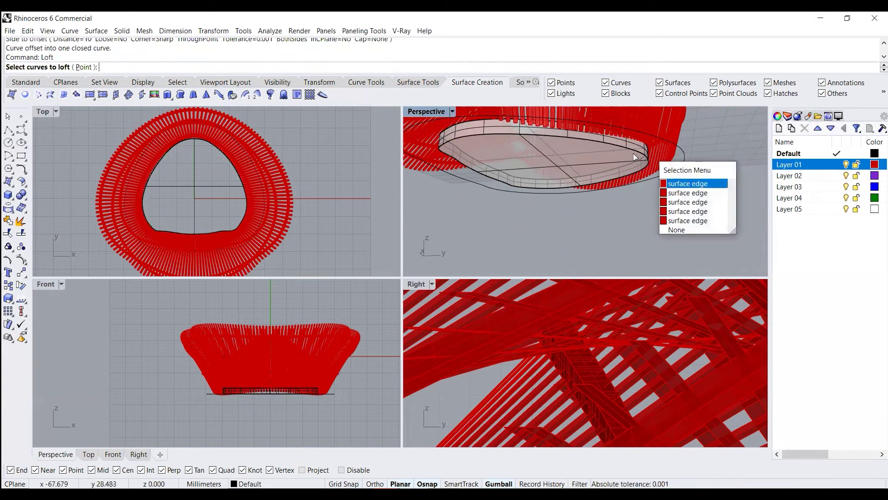
click(639, 152)
click(625, 148)
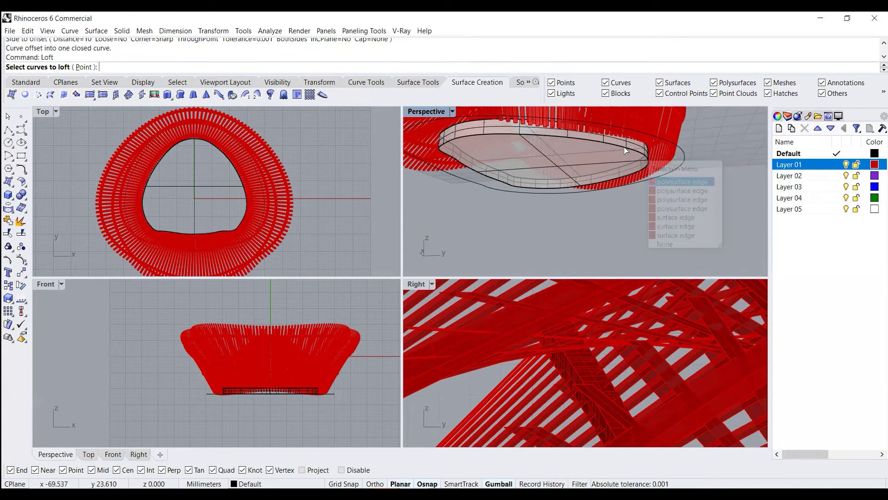
click(497, 185)
click(518, 206)
click(493, 190)
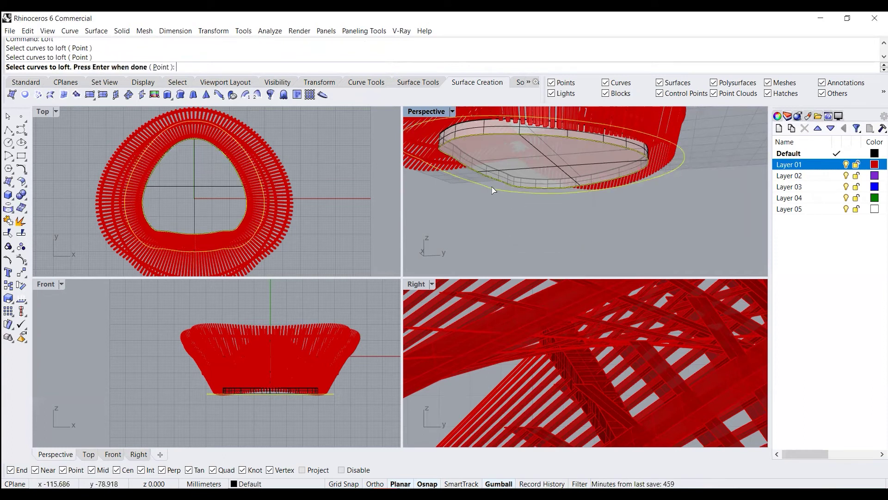
key(Return)
key(Return)
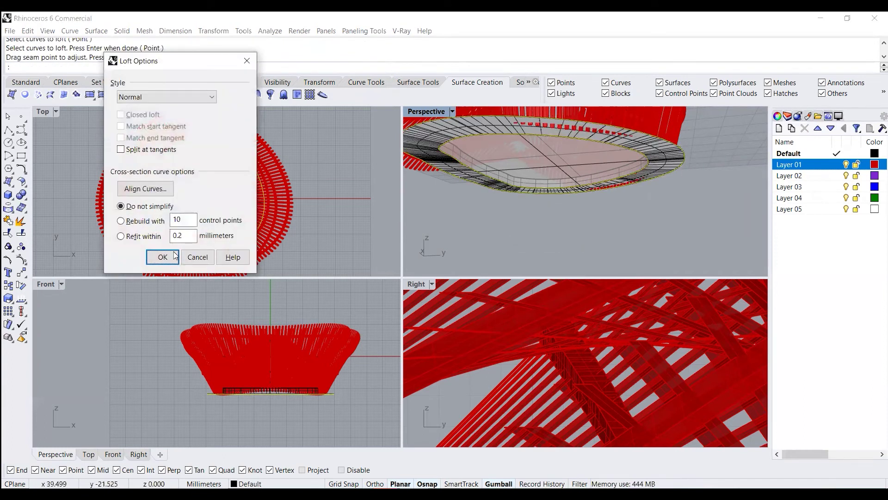
click(175, 255)
Step: Extrude the lofted band downward about 1.6 mm as a solid with ExtrudeSrf
key(Up)
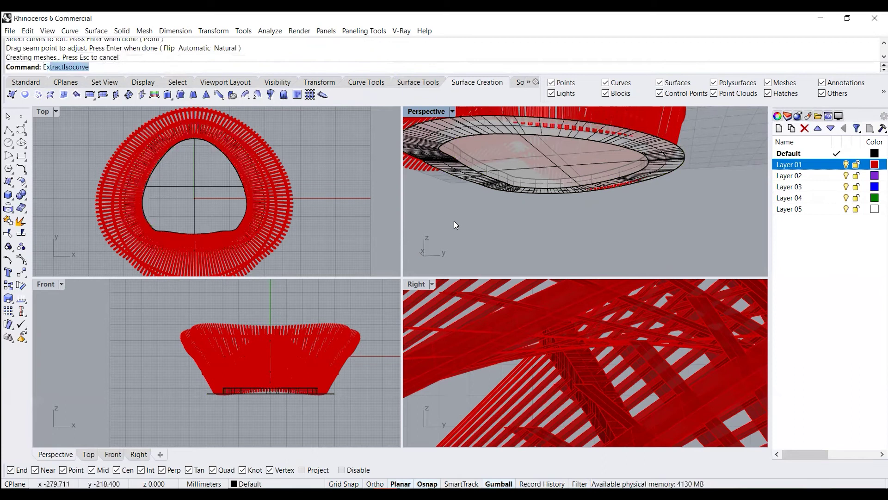
text(ud)
key(Return)
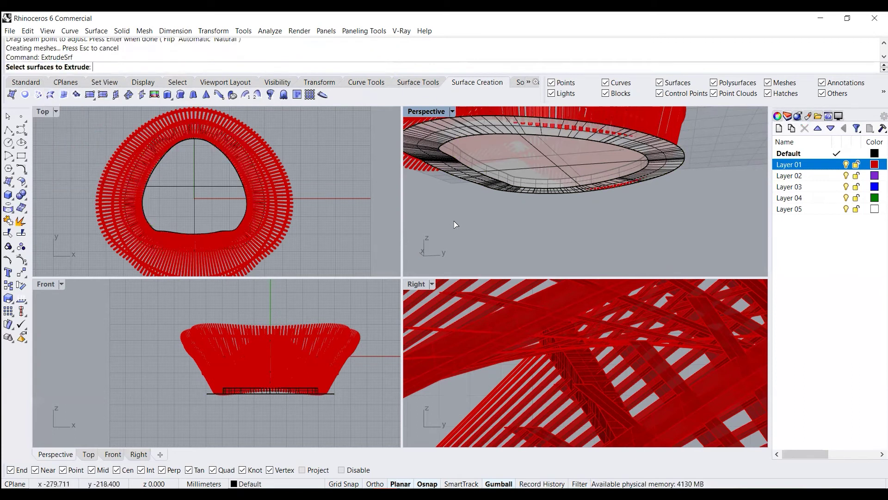
click(678, 167)
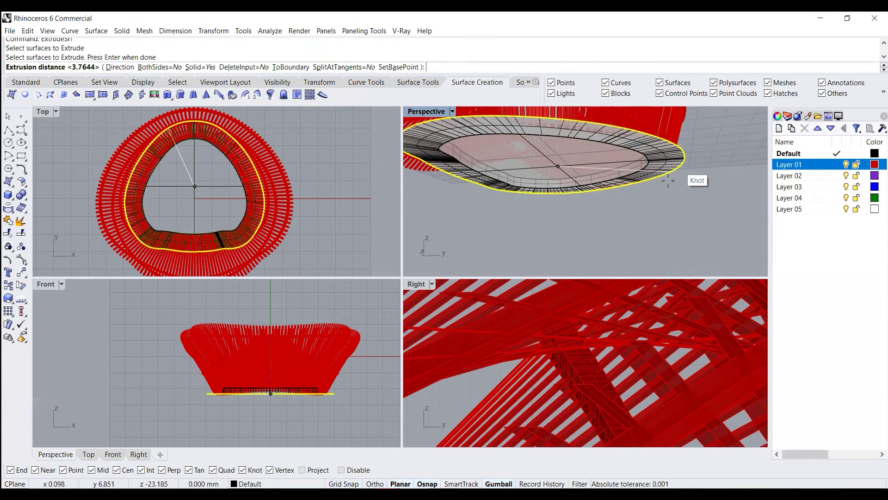
key(Return)
scroll(214, 410, up, 2)
scroll(214, 409, up, 3)
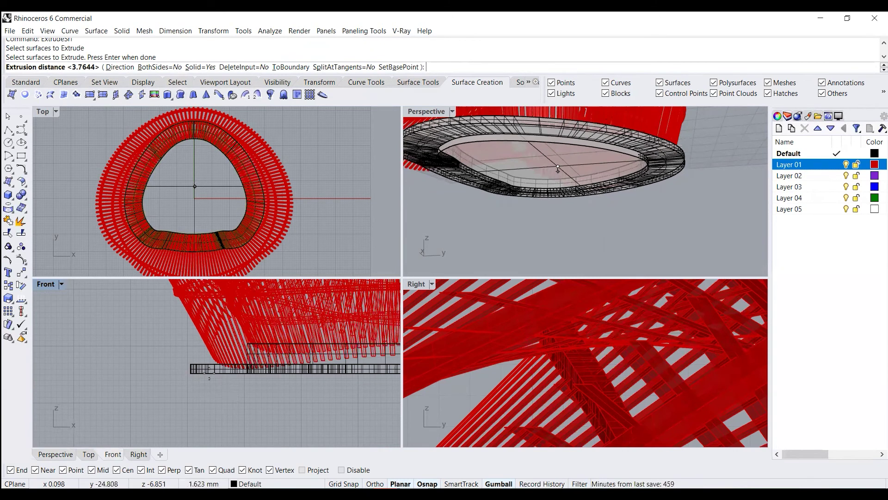
click(210, 372)
scroll(254, 371, down, 1)
click(256, 372)
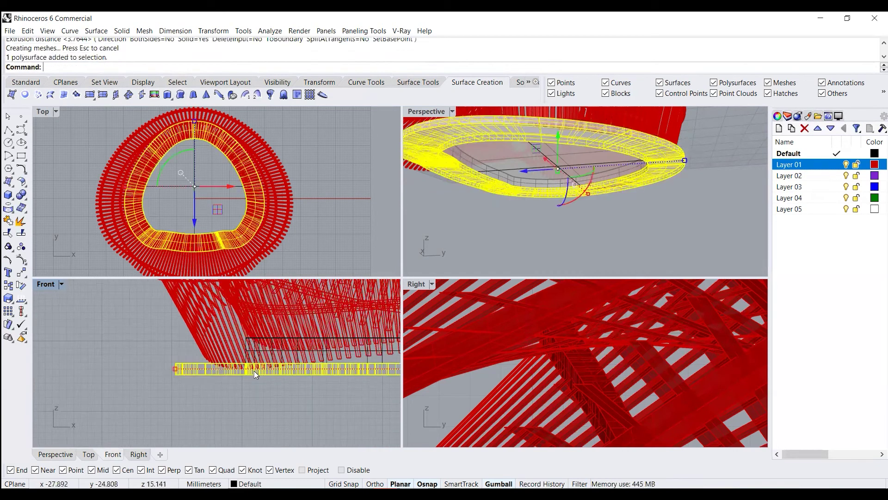
key(Escape)
scroll(329, 340, up, 5)
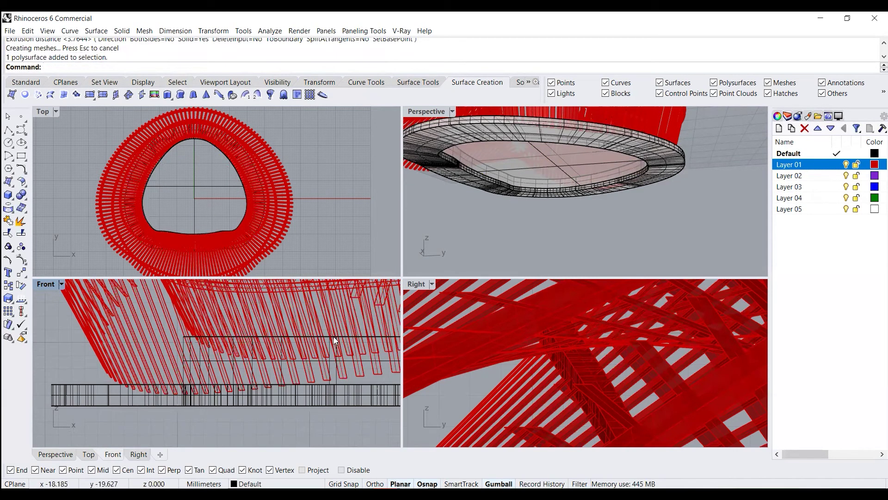
Step: Lower the inner slab slightly so it overlaps the surrounding band, and join the two solids with BooleanUnion
click(326, 337)
scroll(323, 335, down, 5)
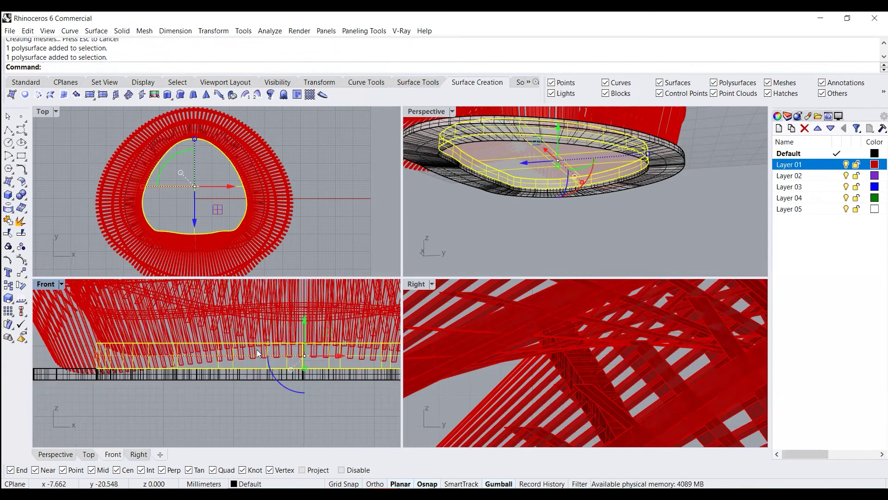
drag(305, 324, 305, 327)
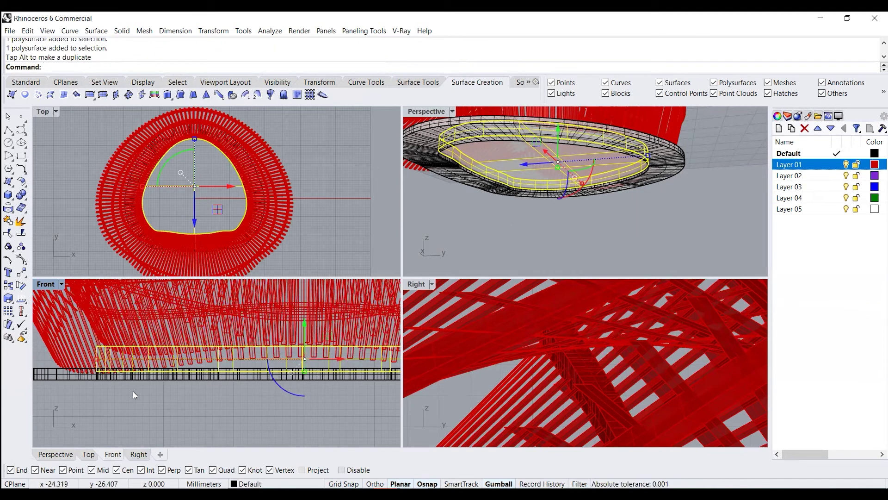
shift+click(62, 379)
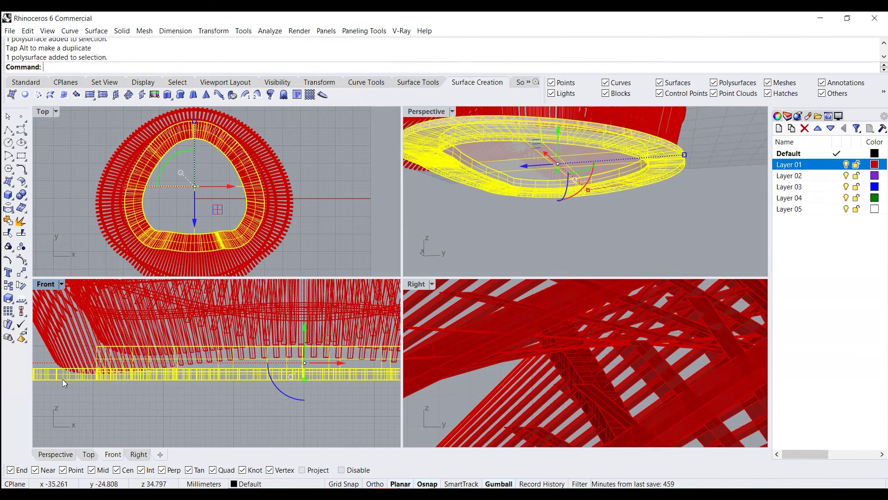
click(21, 195)
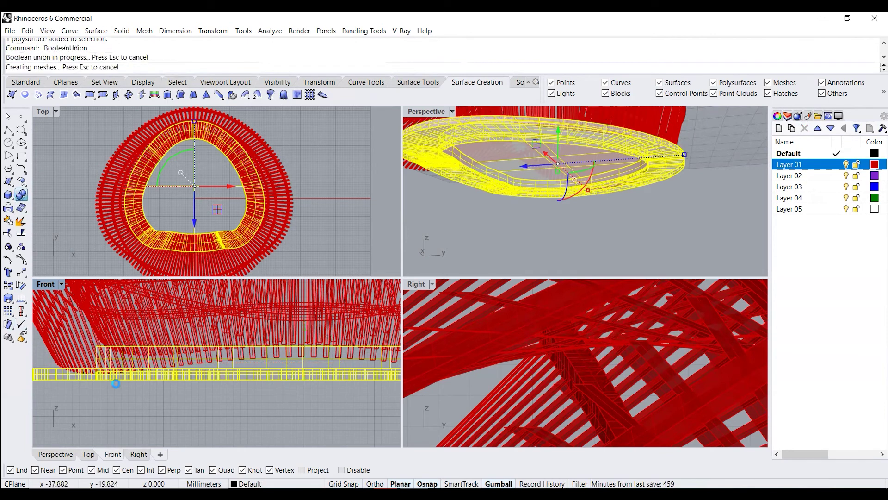
Step: Delete the leftover lofted surface that overlaps the base band, keeping the polysurface
right_drag(582, 154, 592, 201)
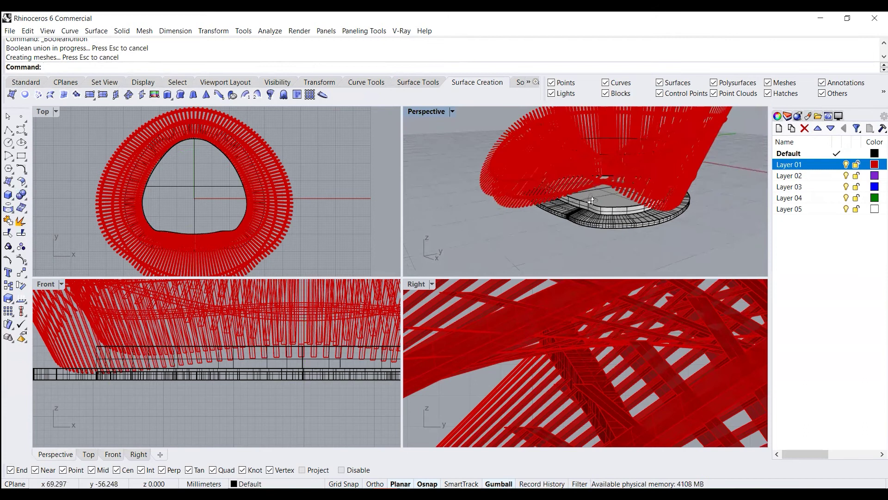
click(608, 220)
click(615, 238)
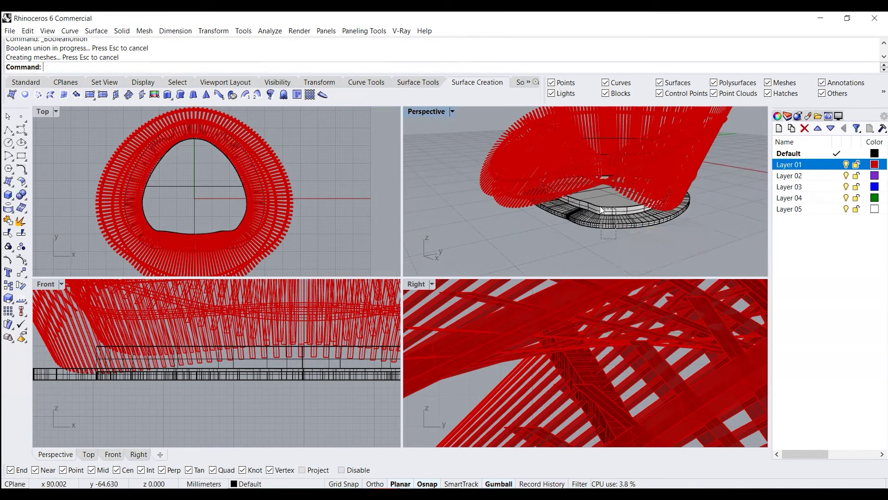
click(609, 222)
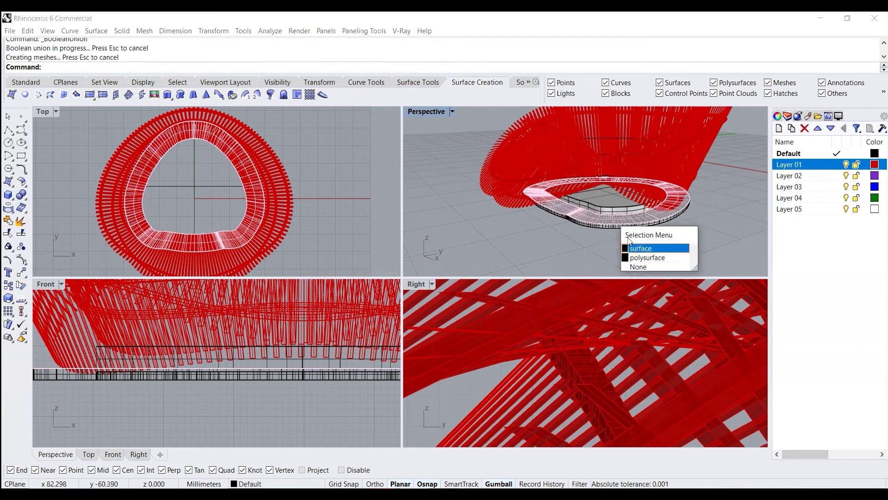
click(643, 249)
key(Delete)
Step: Move the united base polysurface to Layer 01
click(621, 207)
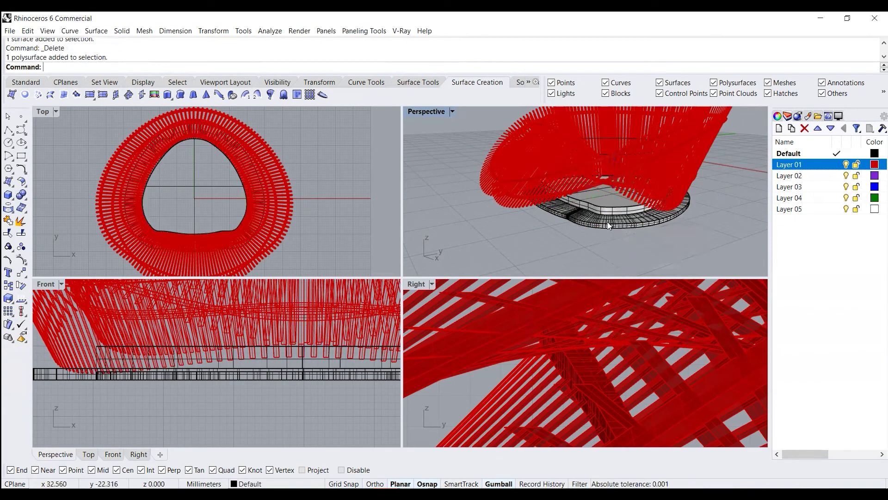
right_click(792, 165)
click(816, 340)
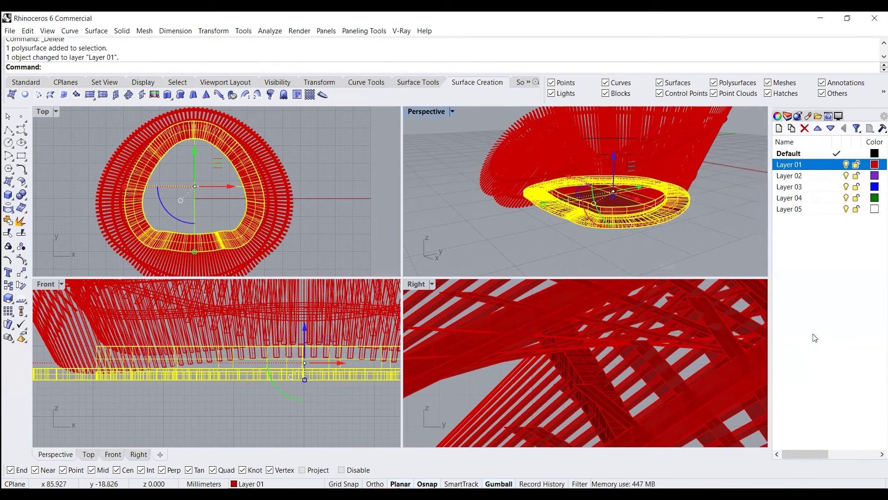
Step: Give Layer 01 a Custom material with the Seamless-Wood-Texture-3 image as its color texture
drag(817, 453, 840, 453)
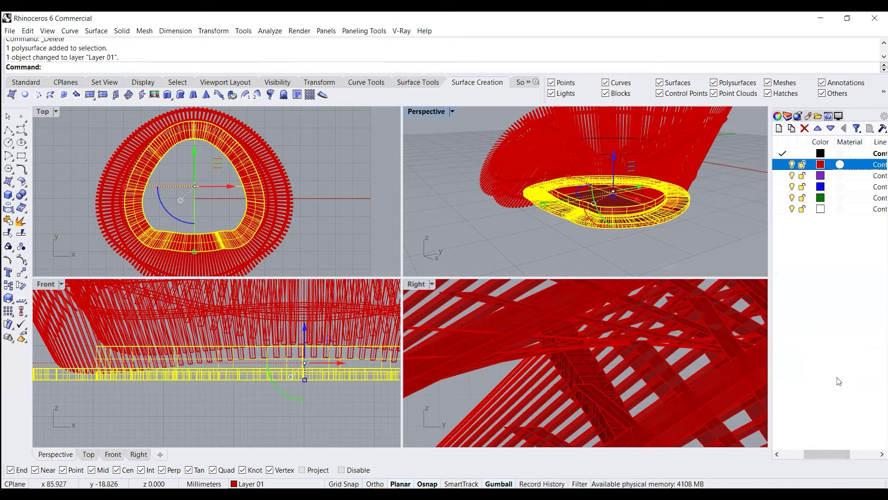
click(840, 164)
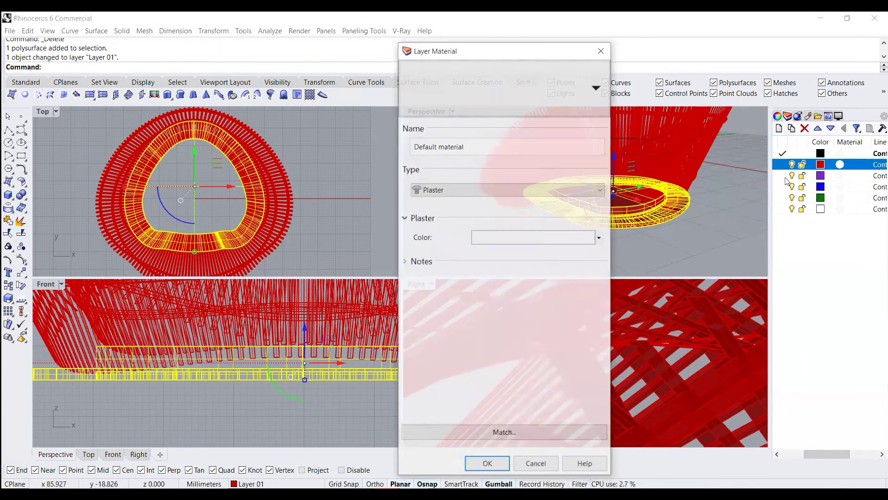
click(478, 190)
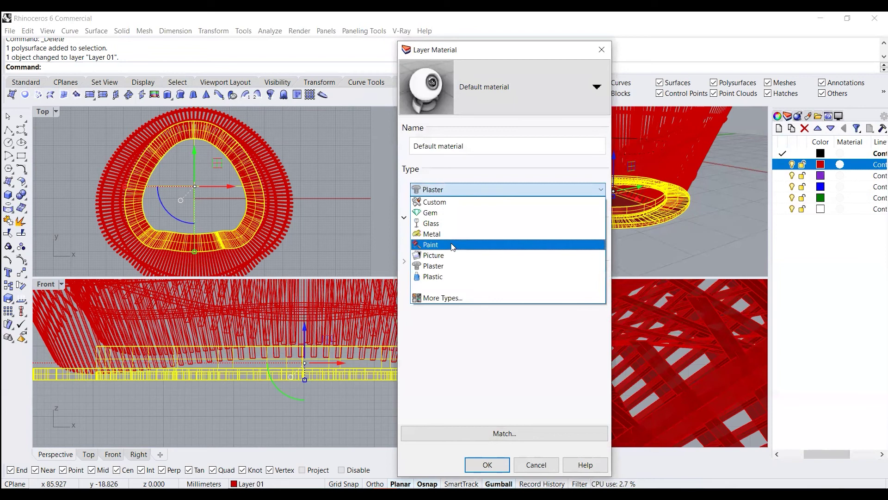
click(448, 207)
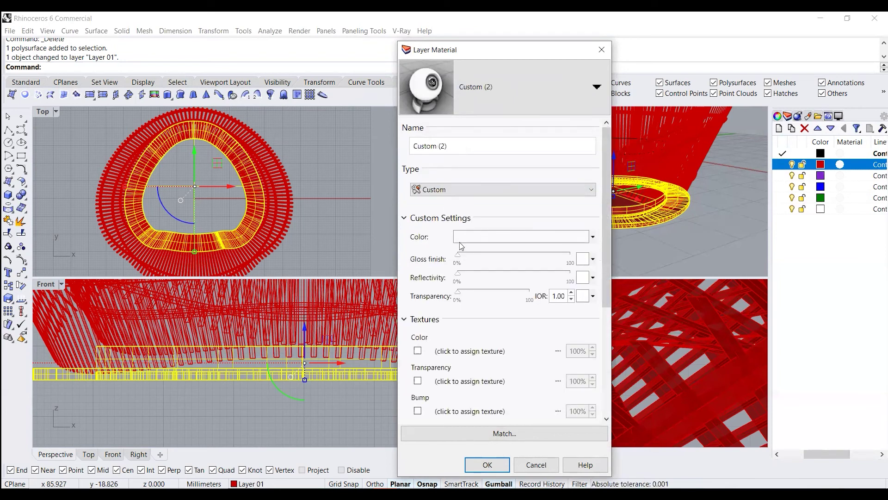
click(457, 351)
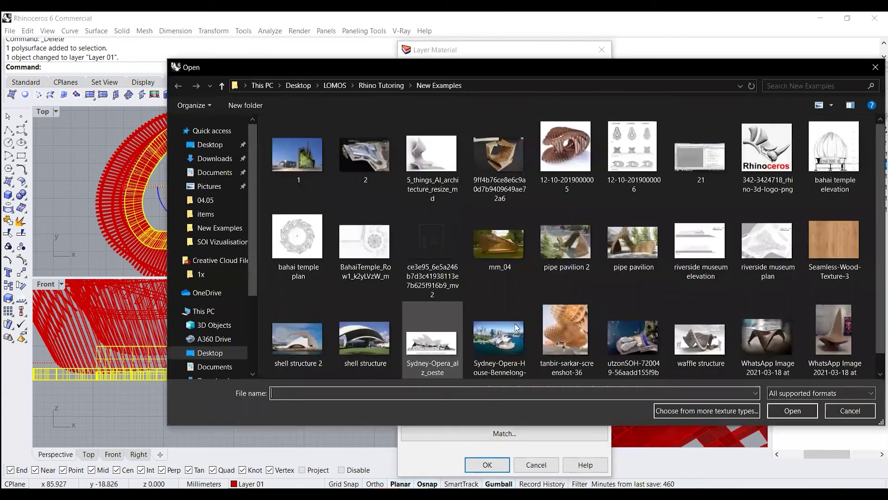
click(807, 242)
click(787, 410)
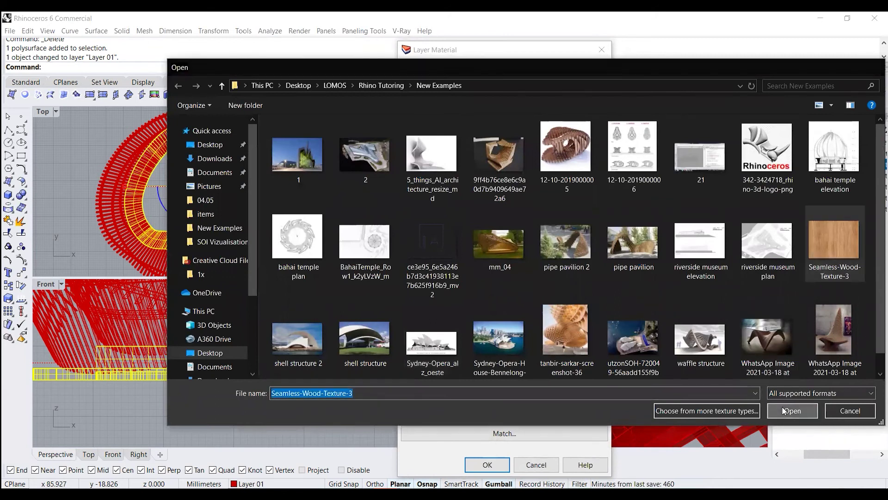
click(486, 465)
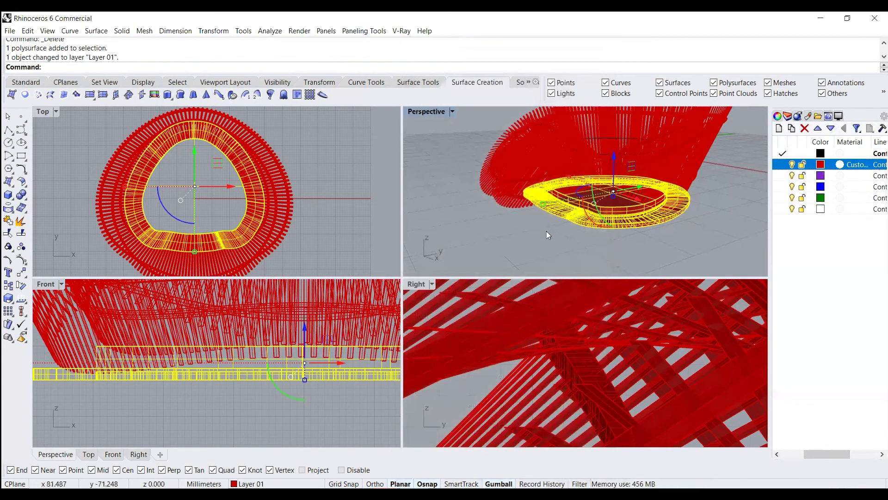
click(540, 241)
right_drag(540, 241, 566, 221)
click(628, 82)
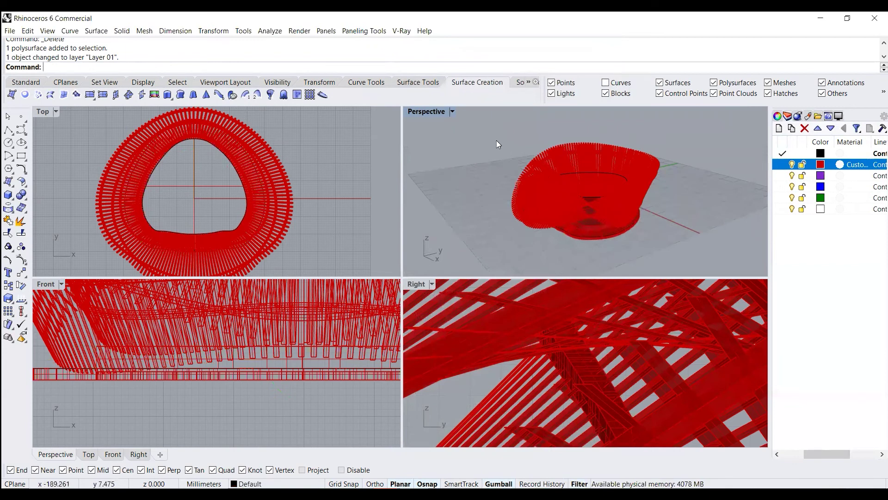
drag(496, 141, 698, 262)
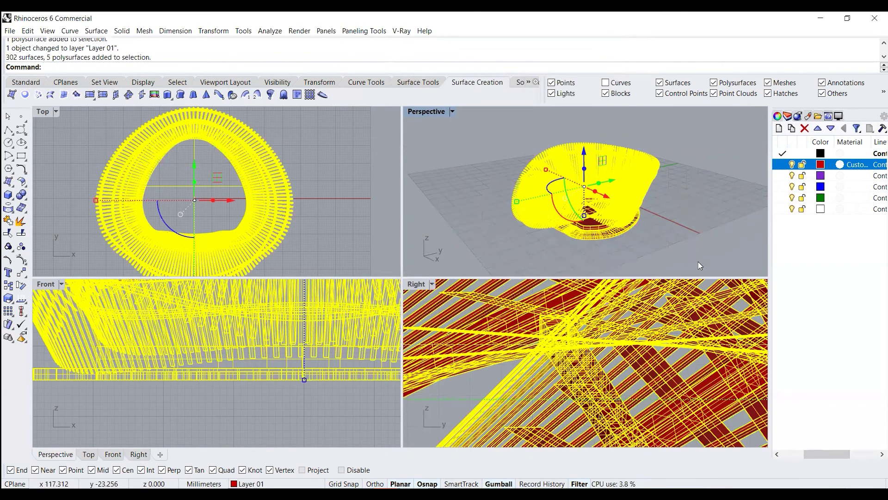
click(628, 84)
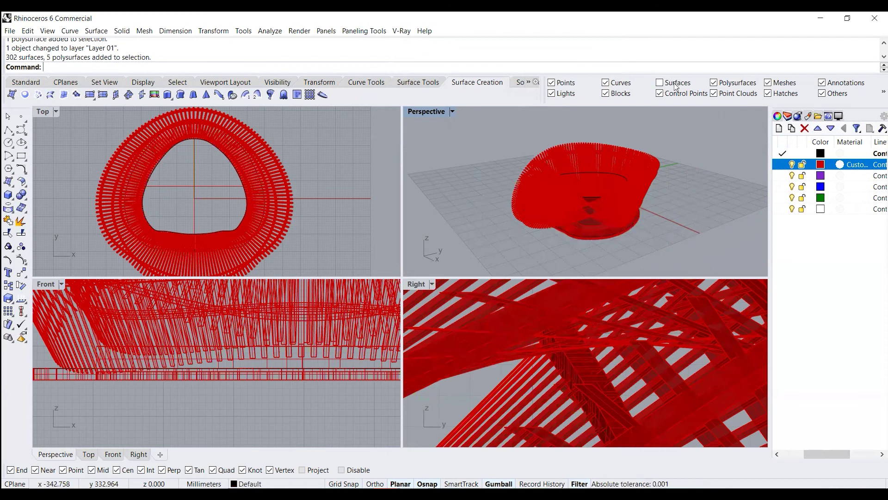
Step: Exclude surfaces and polysurfaces from the selection filter, select all the construction curves around the model and hide them
click(714, 83)
drag(476, 157, 717, 263)
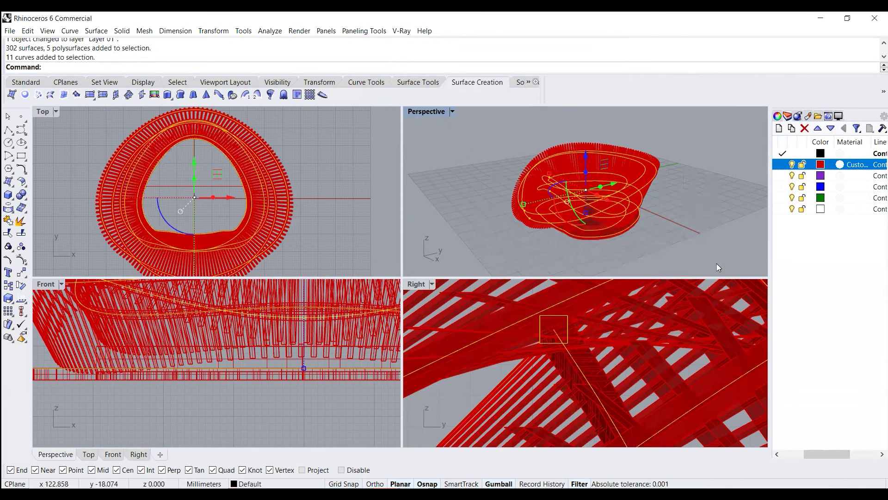
text(hide)
key(Return)
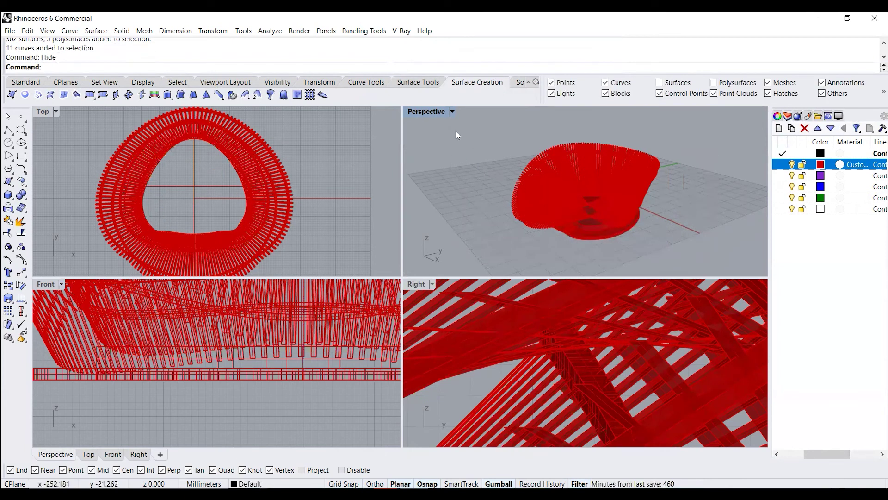
Step: Set the Perspective viewport to Rendered display mode, maximize it and view the model from another side
click(452, 112)
click(451, 161)
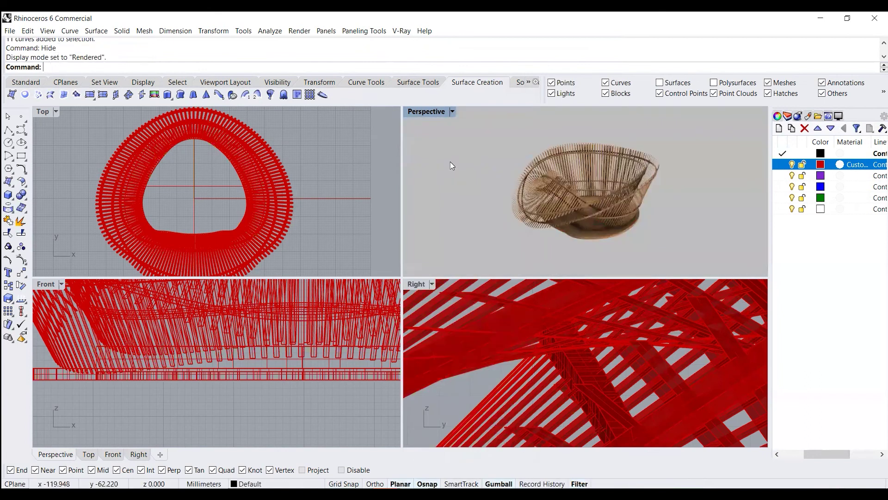
double_click(431, 114)
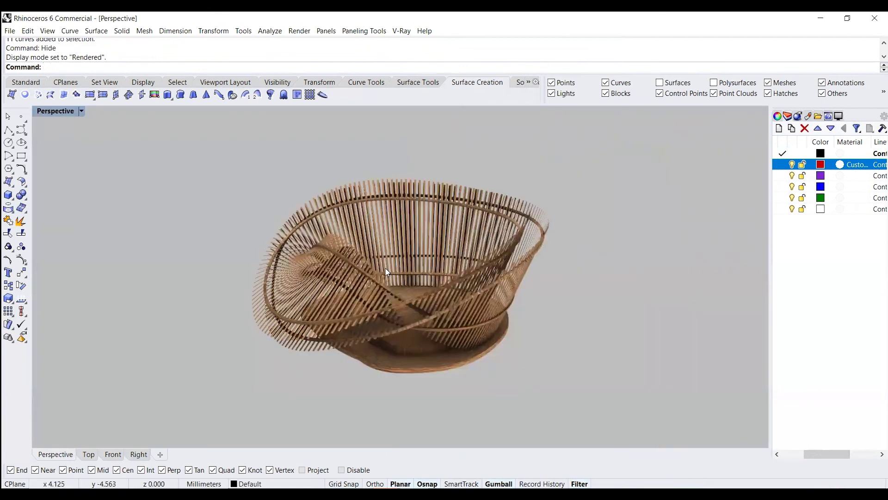
right_drag(377, 265, 516, 276)
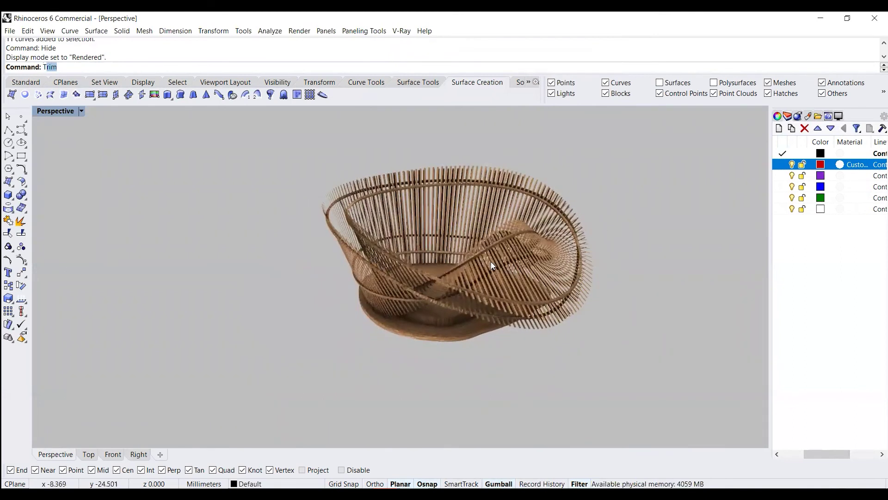
Step: Run Turntable on the rendered model with the rotation speed set to 18
text(Tuen)
key(BackSpace)
key(BackSpace)
text(rntable)
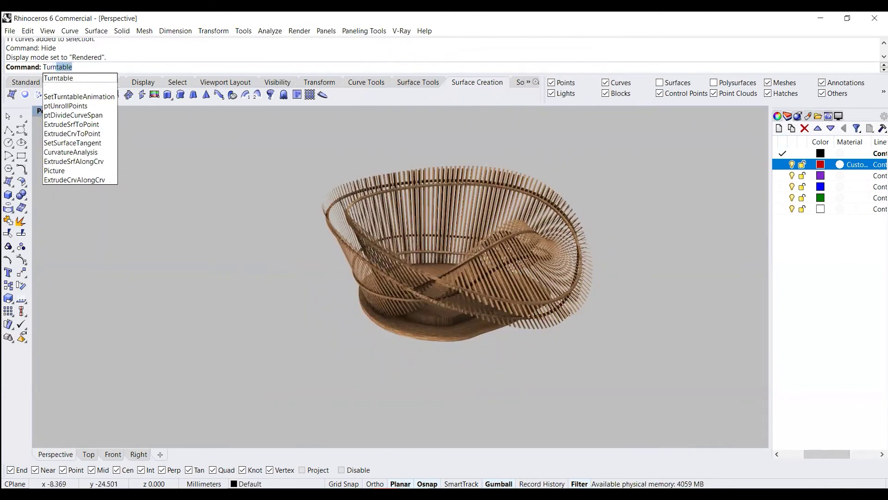
key(Return)
drag(801, 244, 805, 247)
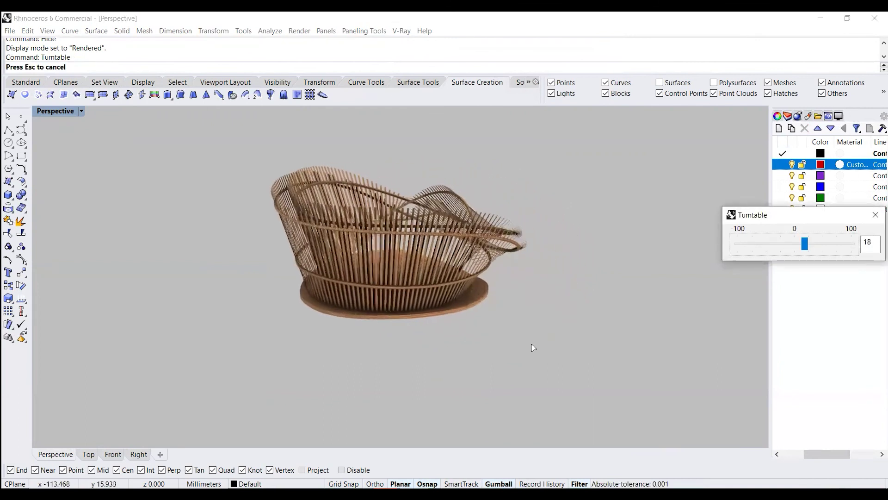